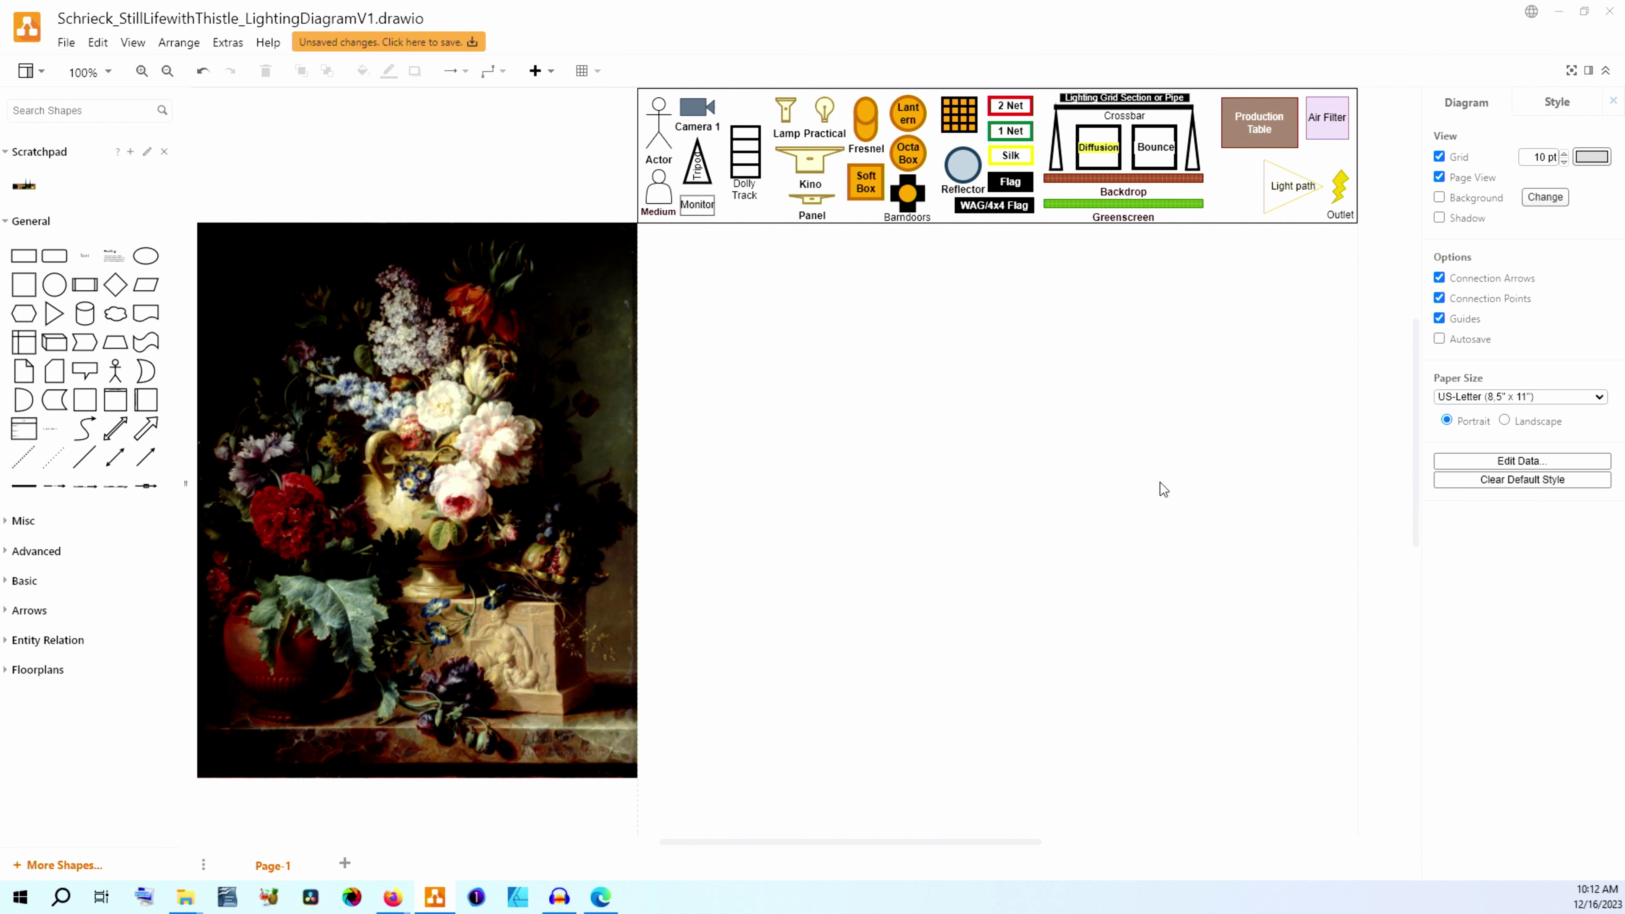
# - Place a red unfilled ellipse over the painting's top-left corner
pyautogui.click(444, 397)
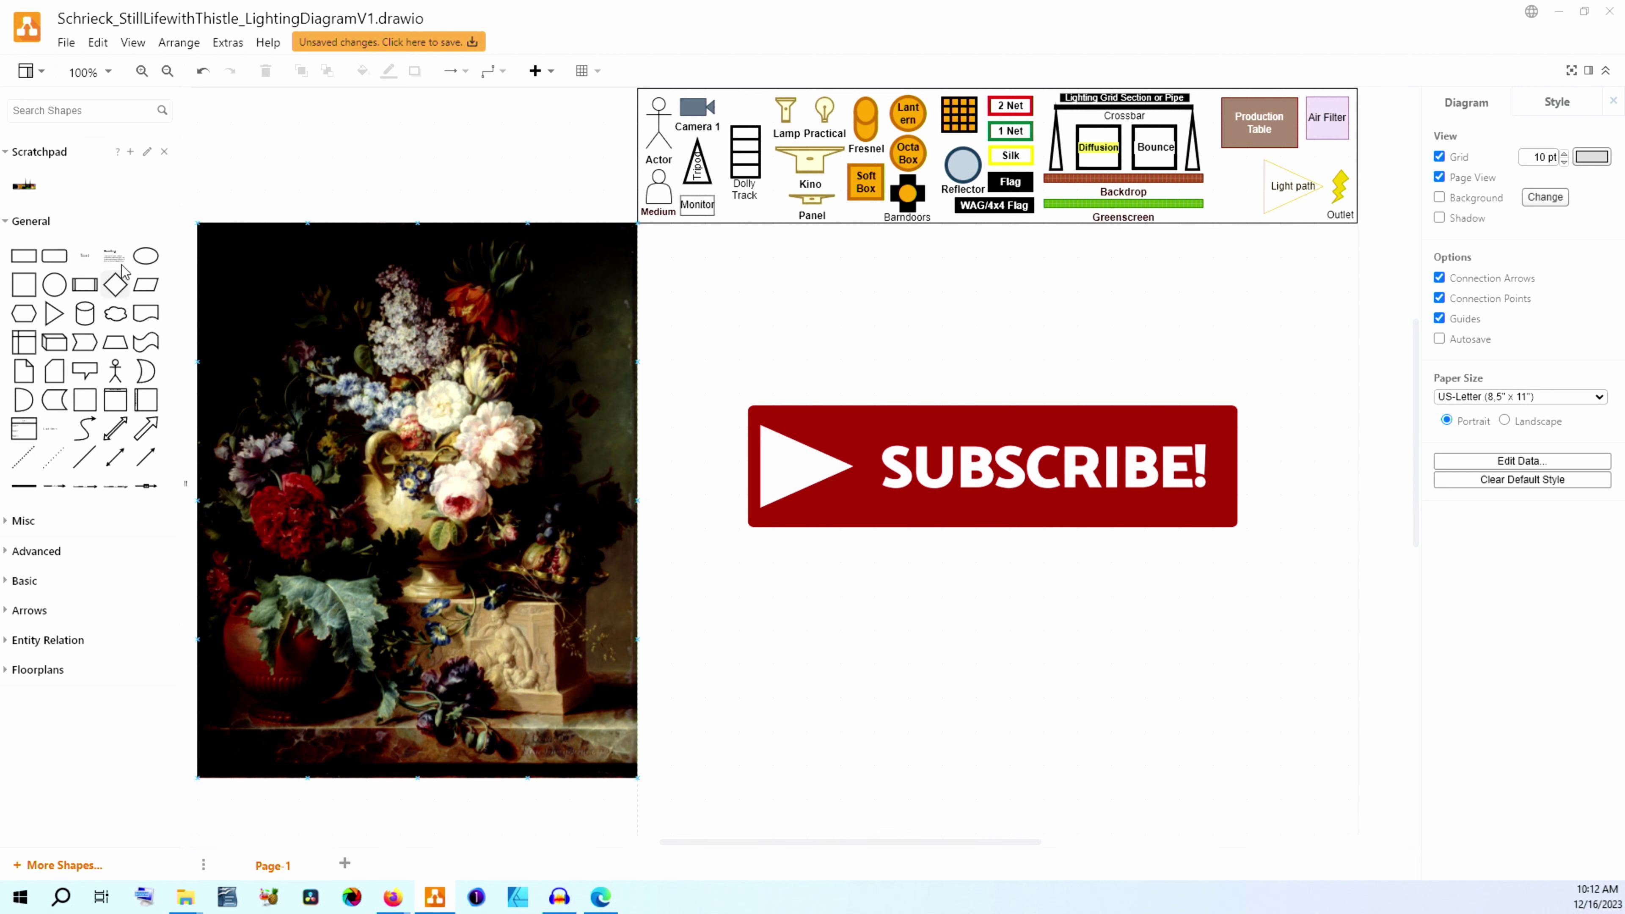
pyautogui.click(146, 256)
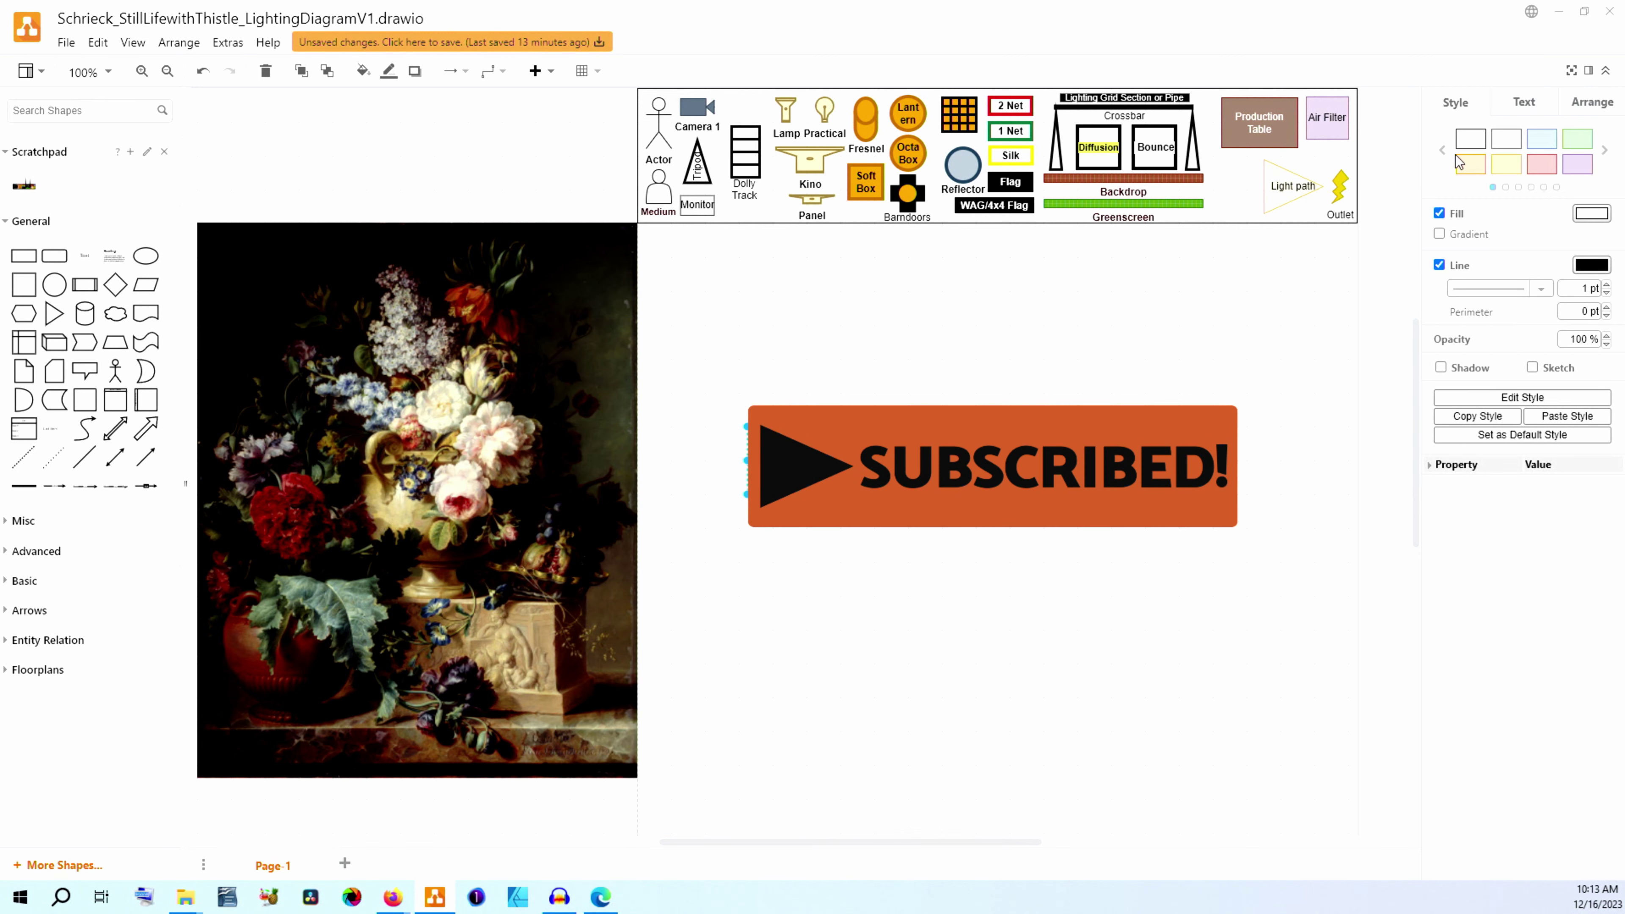
pyautogui.moveTo(570, 401)
pyautogui.mouseDown()
pyautogui.moveTo(451, 316)
pyautogui.moveTo(226, 256)
pyautogui.mouseUp()
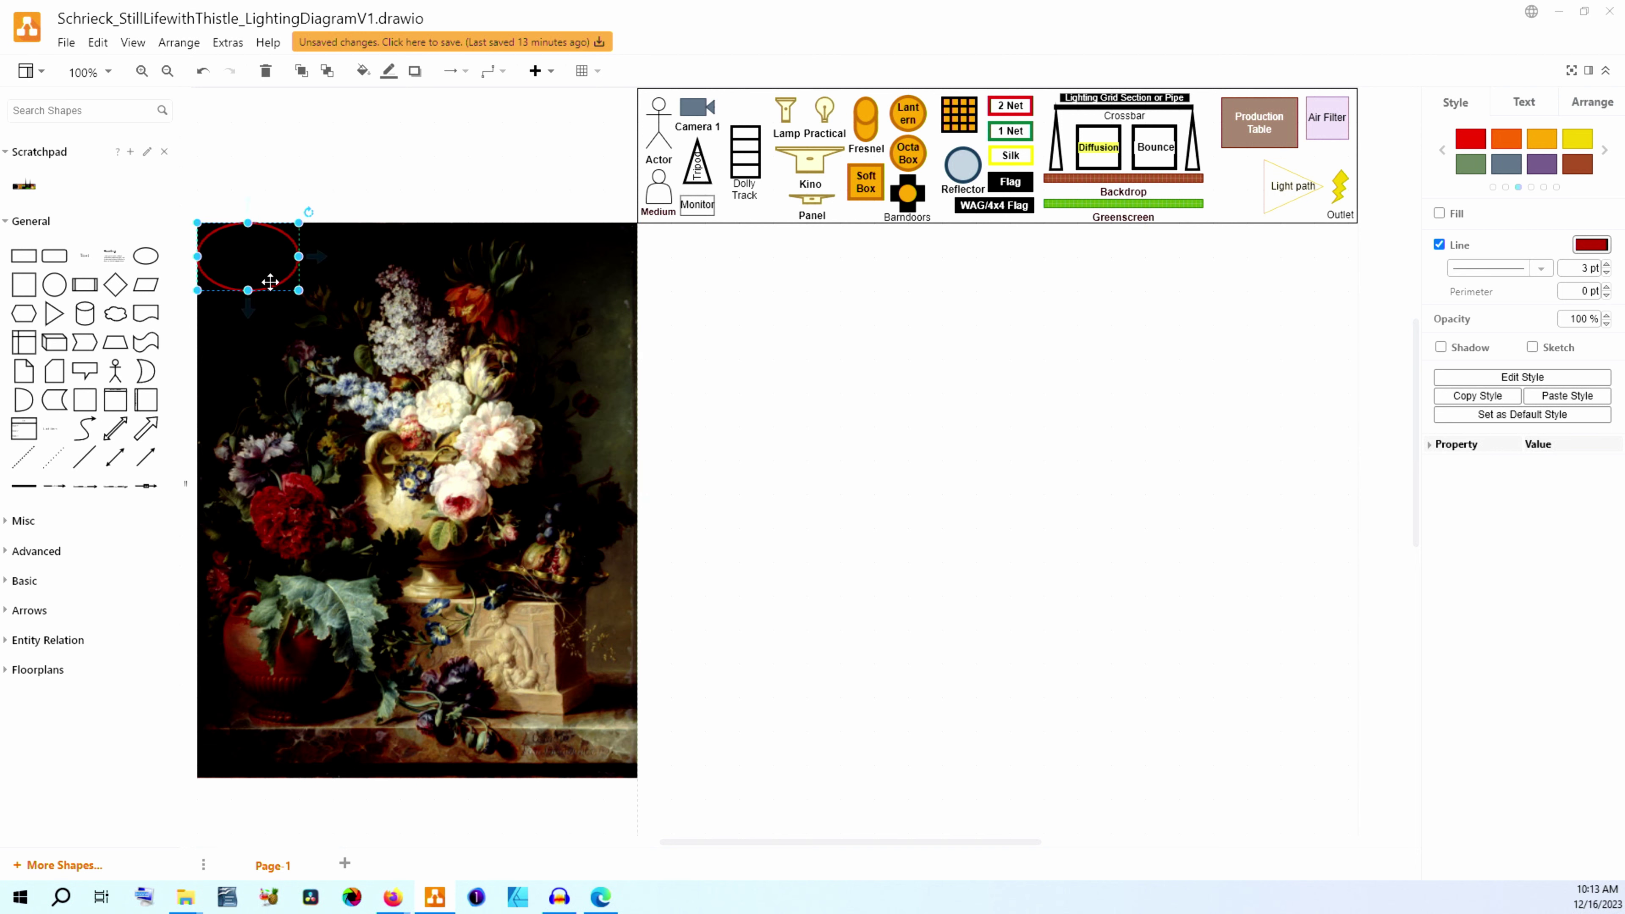
pyautogui.moveTo(269, 278)
pyautogui.mouseDown()
pyautogui.moveTo(330, 314)
pyautogui.moveTo(270, 282)
pyautogui.mouseUp()
# - Duplicate the ellipse onto the vase and stretch it taller over the white flowers
pyautogui.rightClick(272, 280)
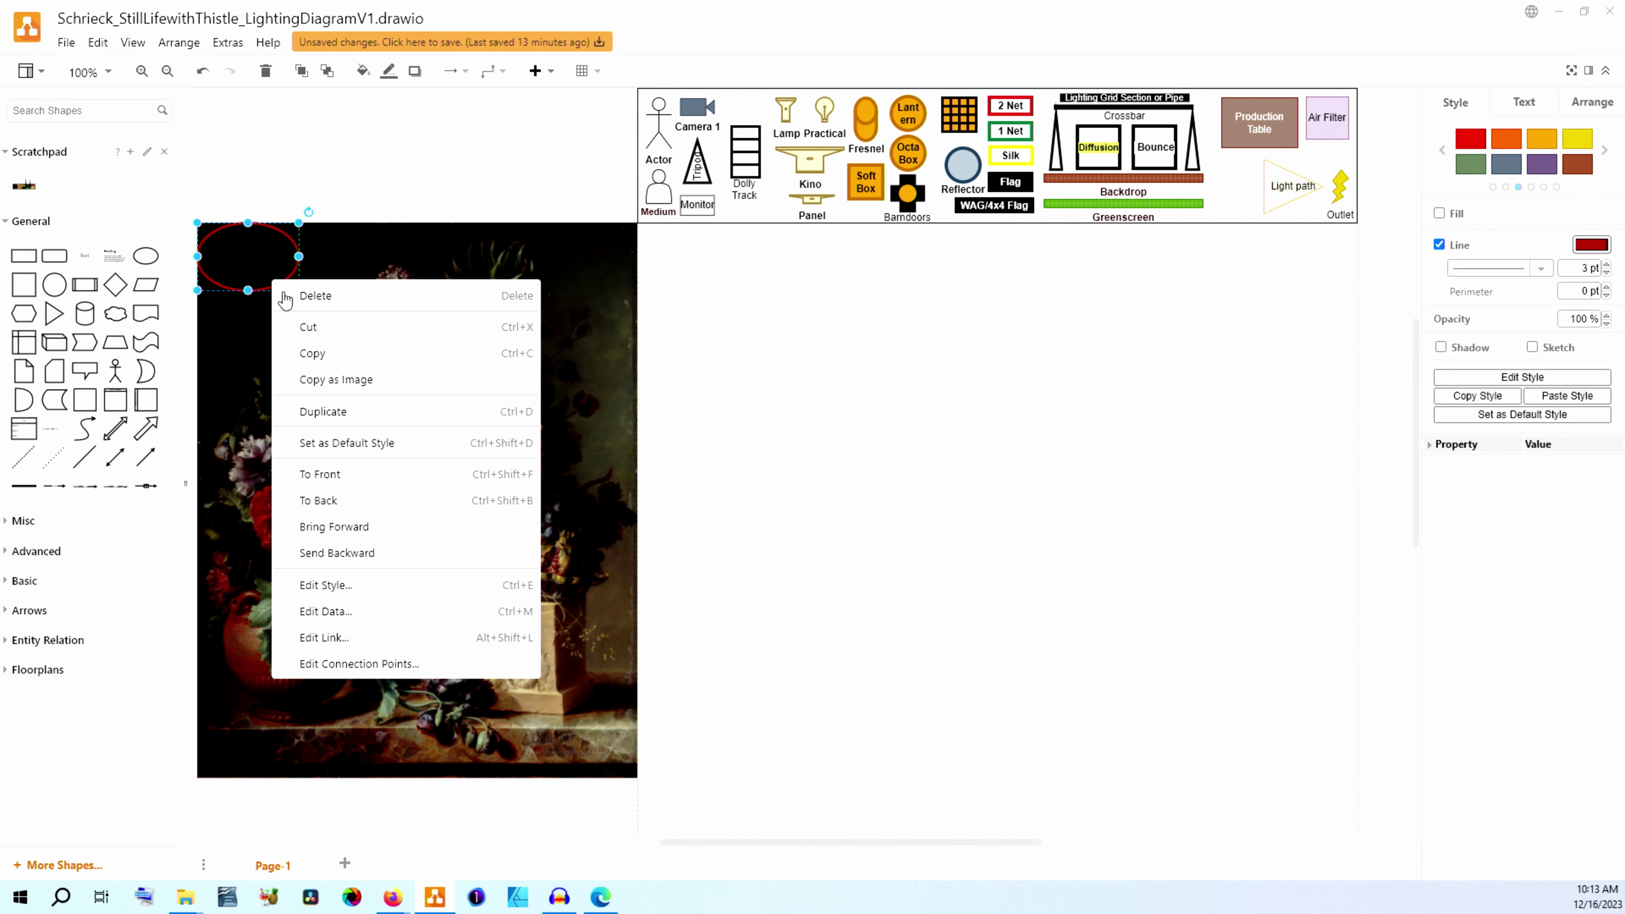
pyautogui.click(363, 413)
pyautogui.moveTo(304, 289)
pyautogui.mouseDown()
pyautogui.moveTo(431, 423)
pyautogui.moveTo(523, 456)
pyautogui.moveTo(500, 502)
pyautogui.mouseUp()
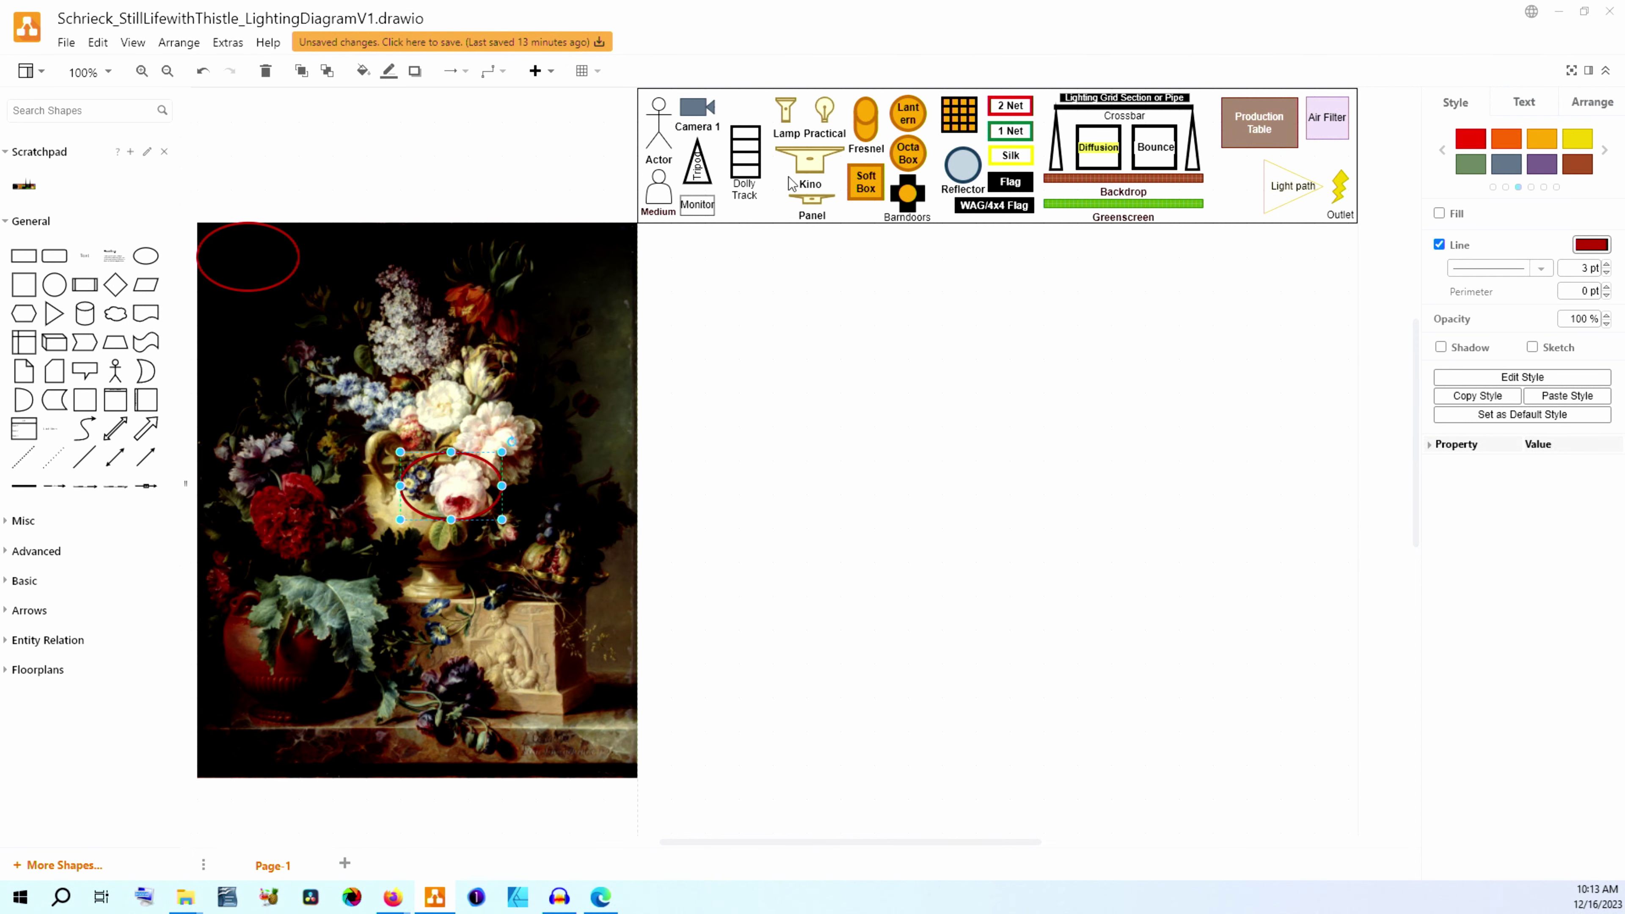
pyautogui.click(141, 71)
pyautogui.click(141, 71)
pyautogui.click(141, 71)
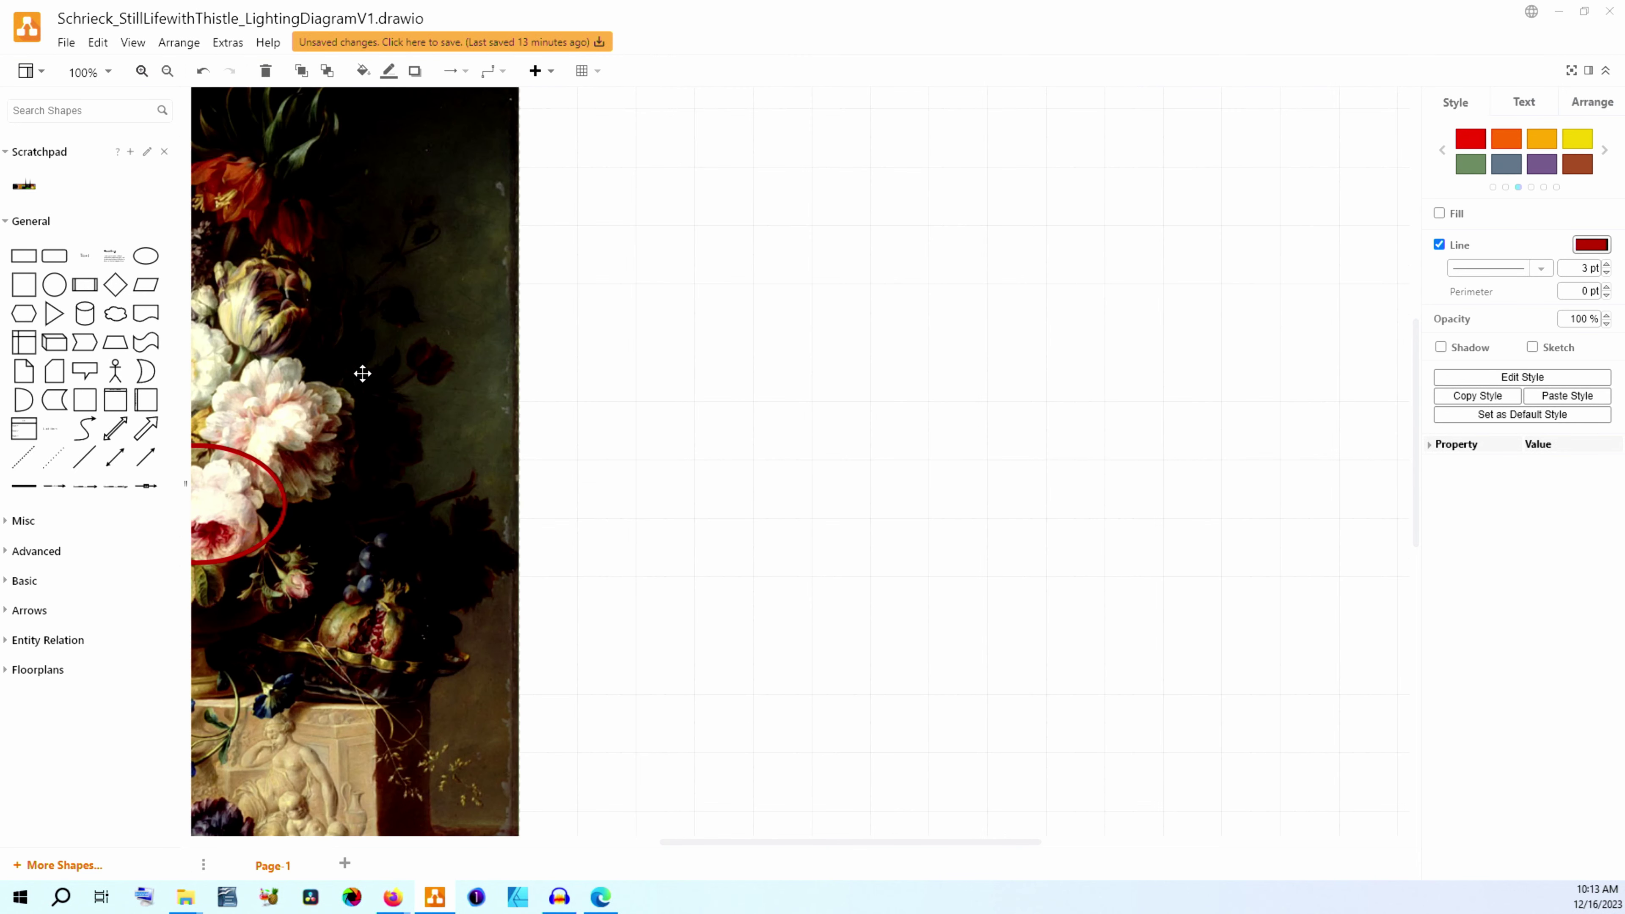
pyautogui.moveTo(892, 839); pyautogui.dragTo(732, 845)
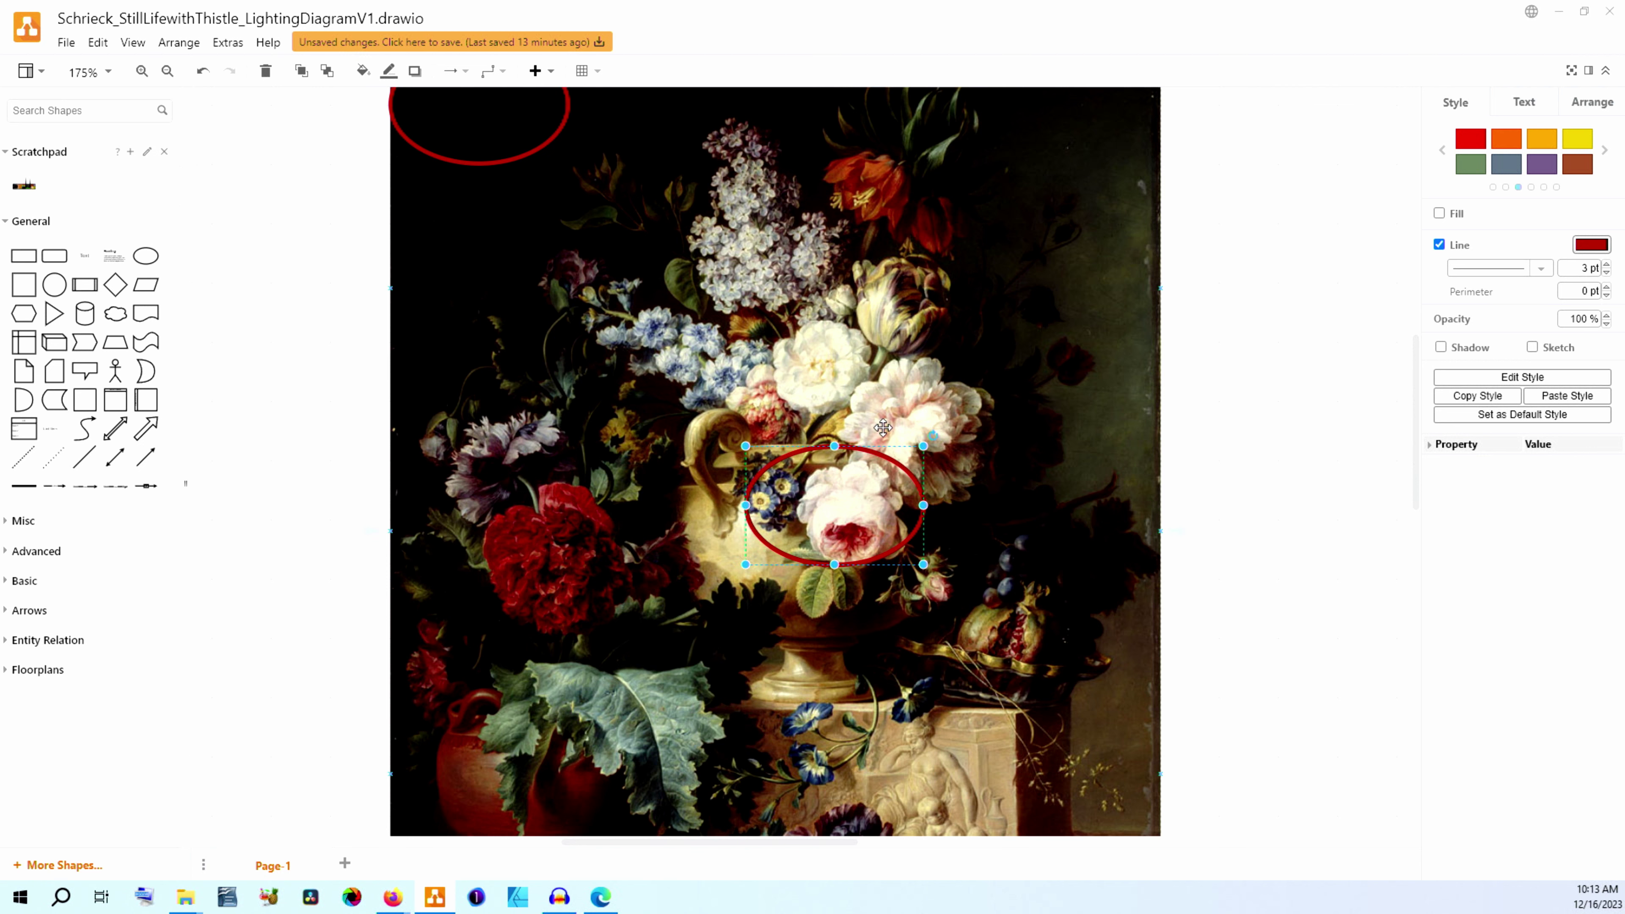
pyautogui.moveTo(834, 446); pyautogui.dragTo(835, 312)
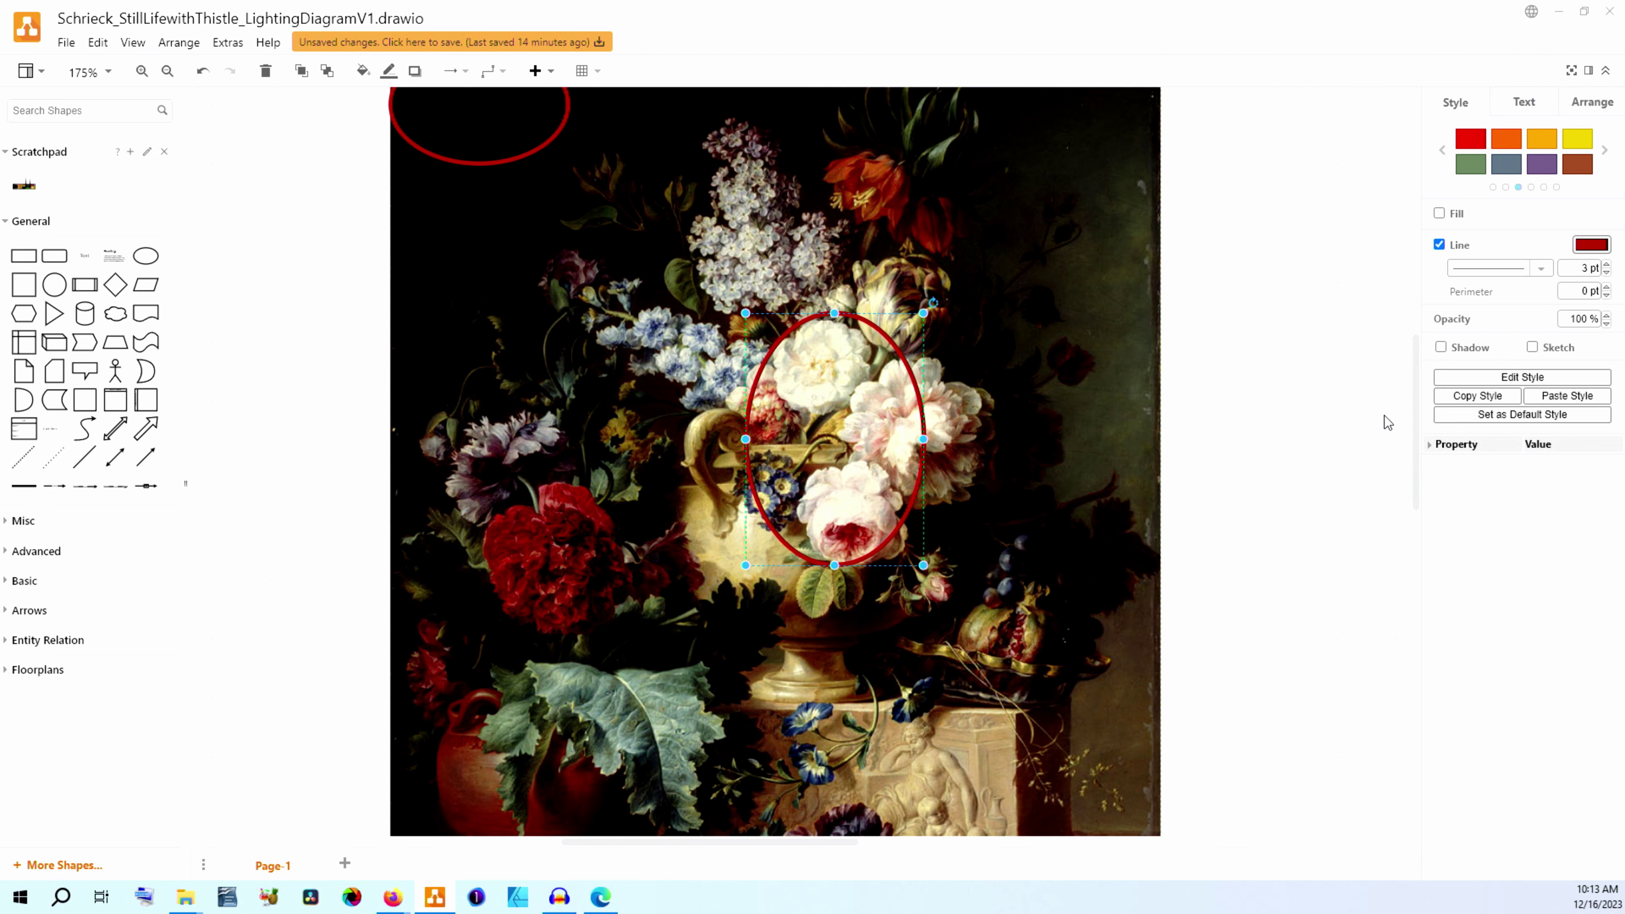
pyautogui.scroll(1, 850, 384)
# - Copy half-height red ellipses onto the lower-left marble ledge and the pedestal's lower-right corner
pyautogui.scroll(-4, 850, 369)
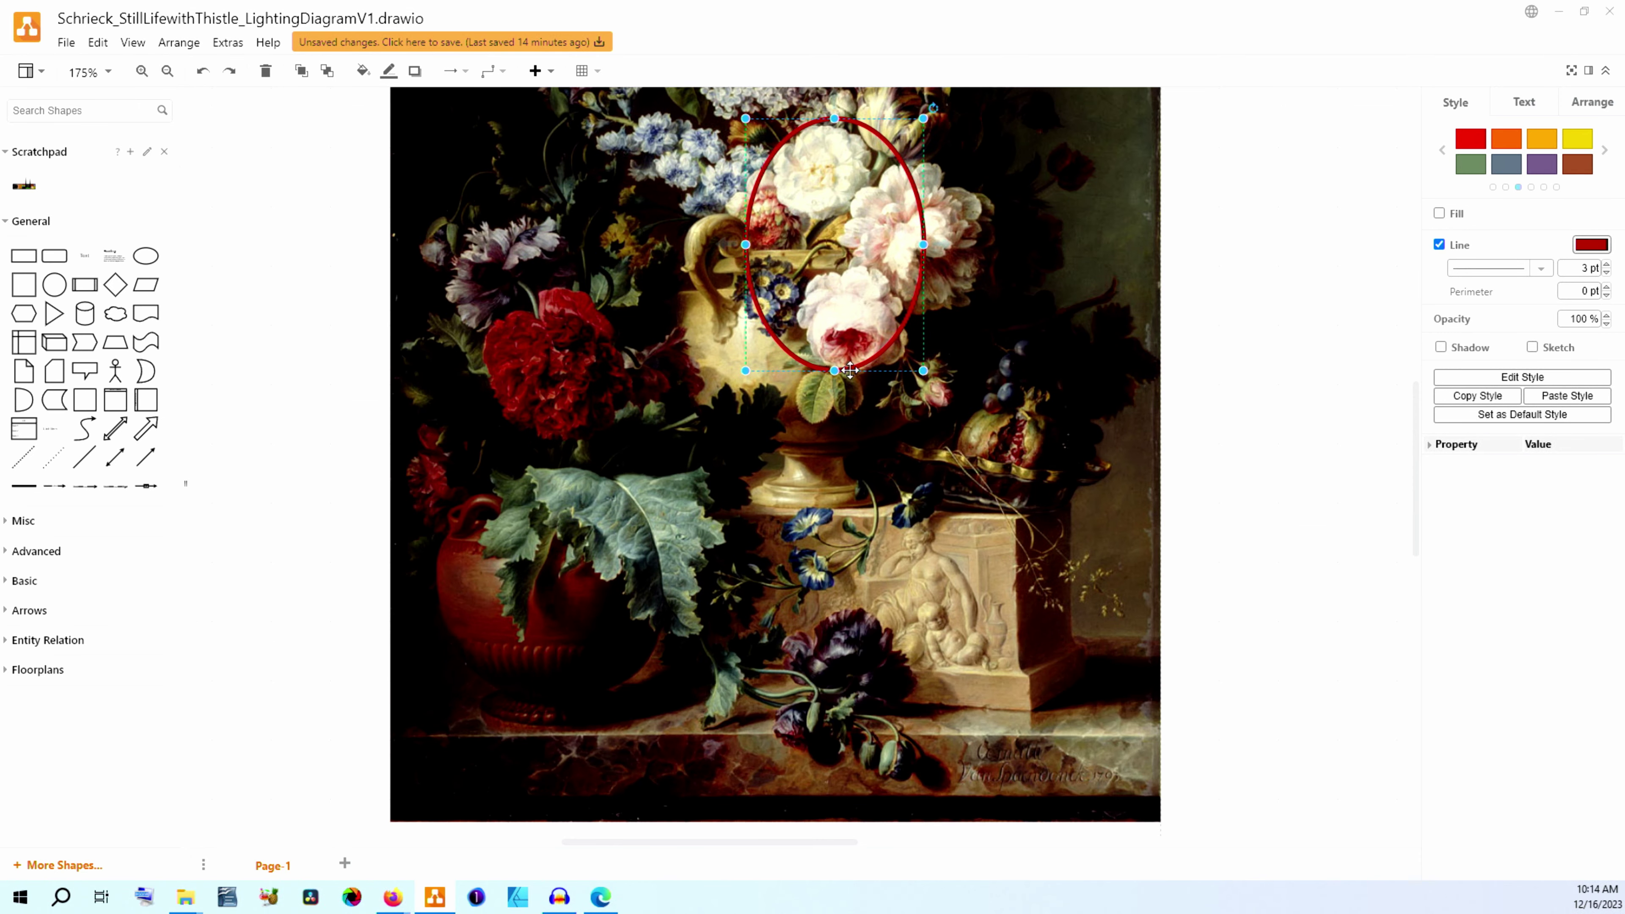
pyautogui.moveTo(895, 351); pyautogui.dragTo(688, 808)
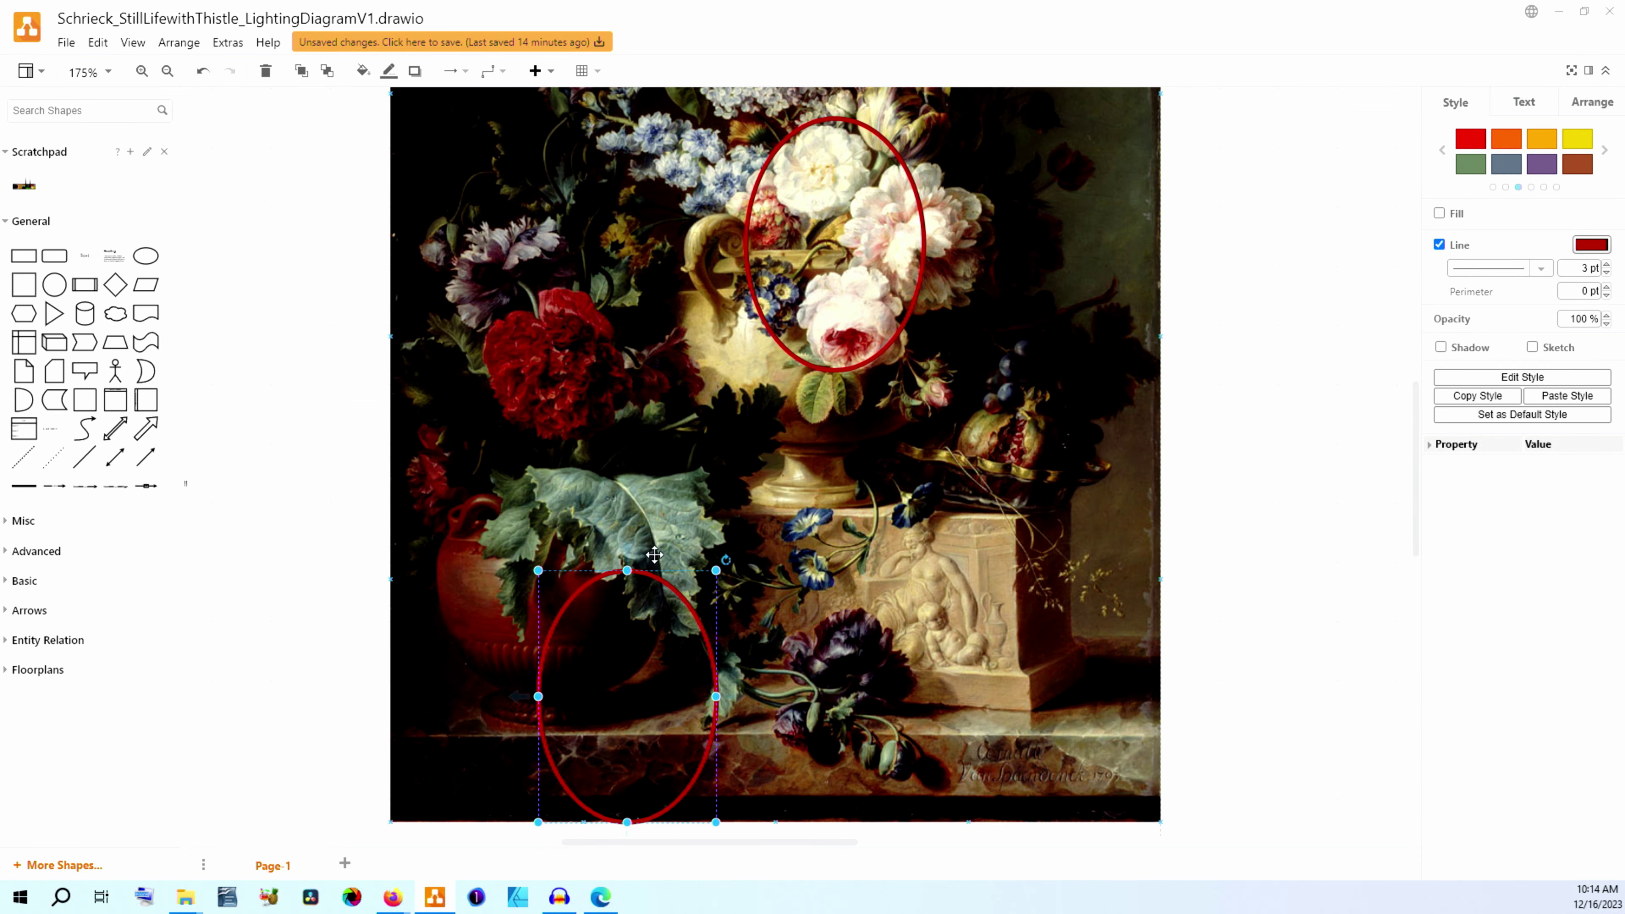
pyautogui.moveTo(626, 571); pyautogui.dragTo(1126, 612)
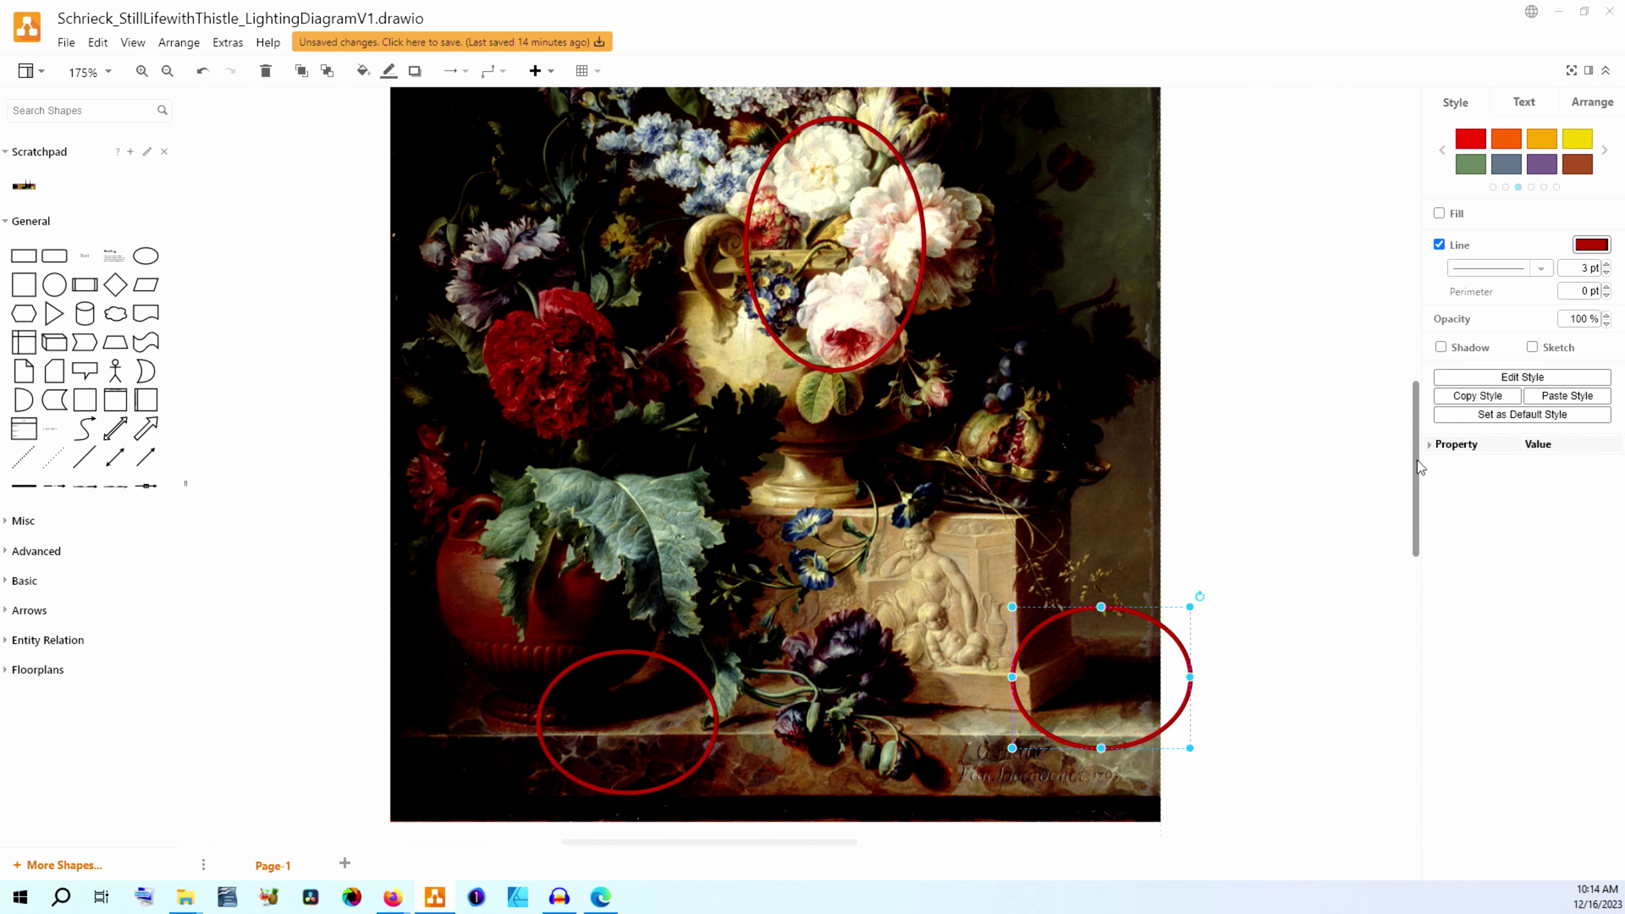
pyautogui.moveTo(1418, 460)
pyautogui.mouseDown()
pyautogui.moveTo(1418, 405)
pyautogui.moveTo(1399, 402)
pyautogui.mouseUp()
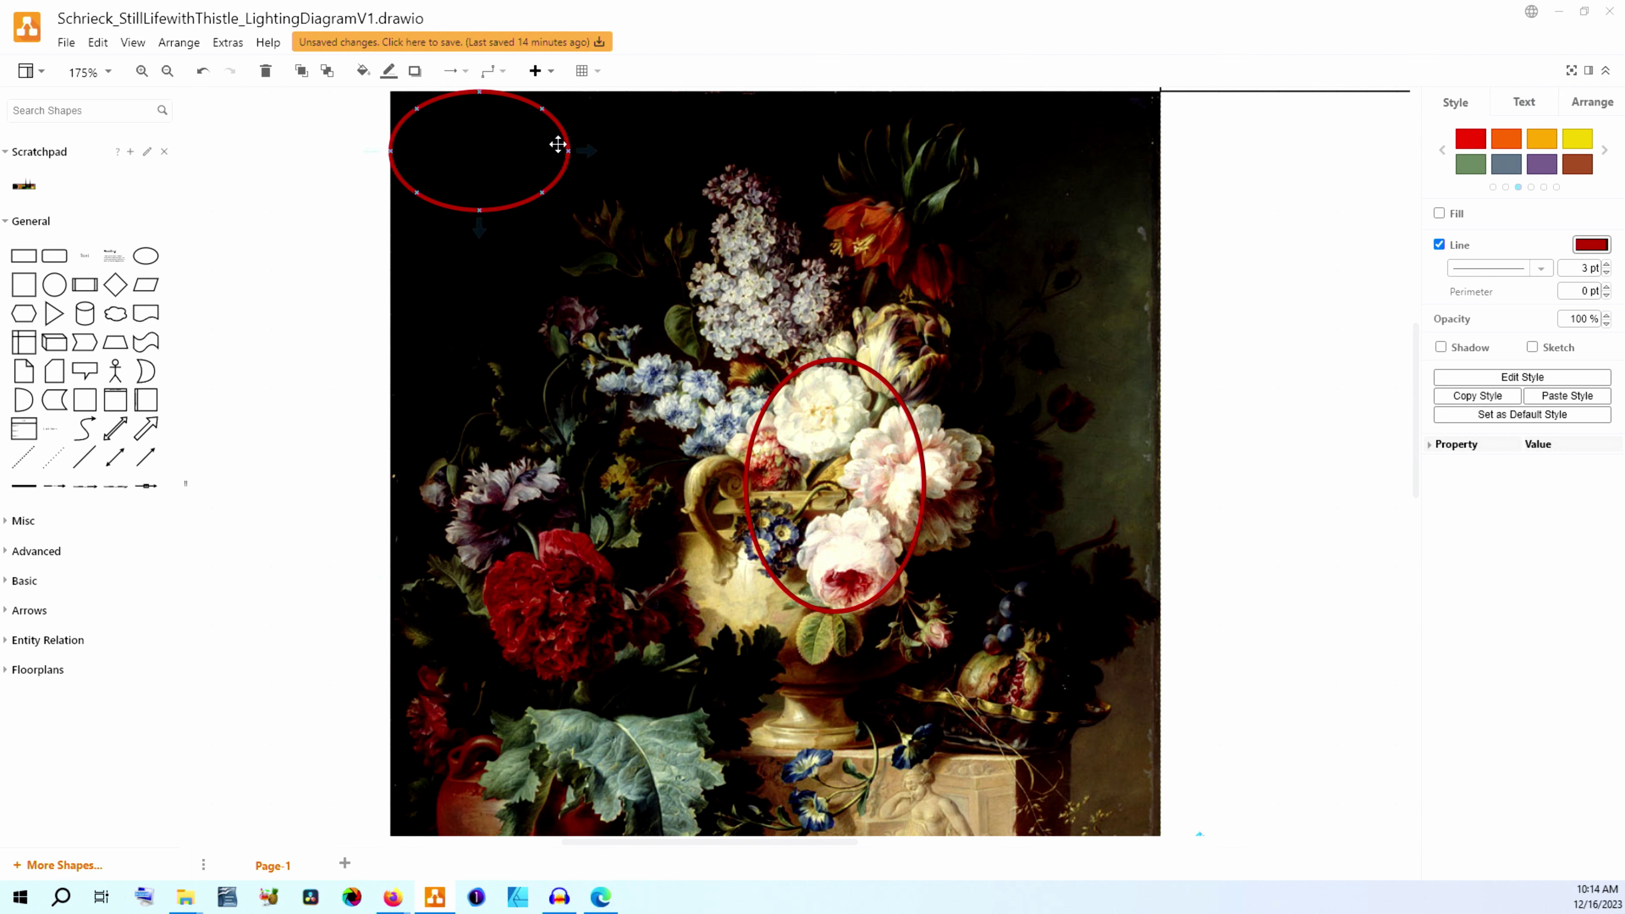
# - Copy the top-left ellipse onto the dark background at the painting's right edge and reset the zoom
pyautogui.click(524, 149)
pyautogui.click(549, 180)
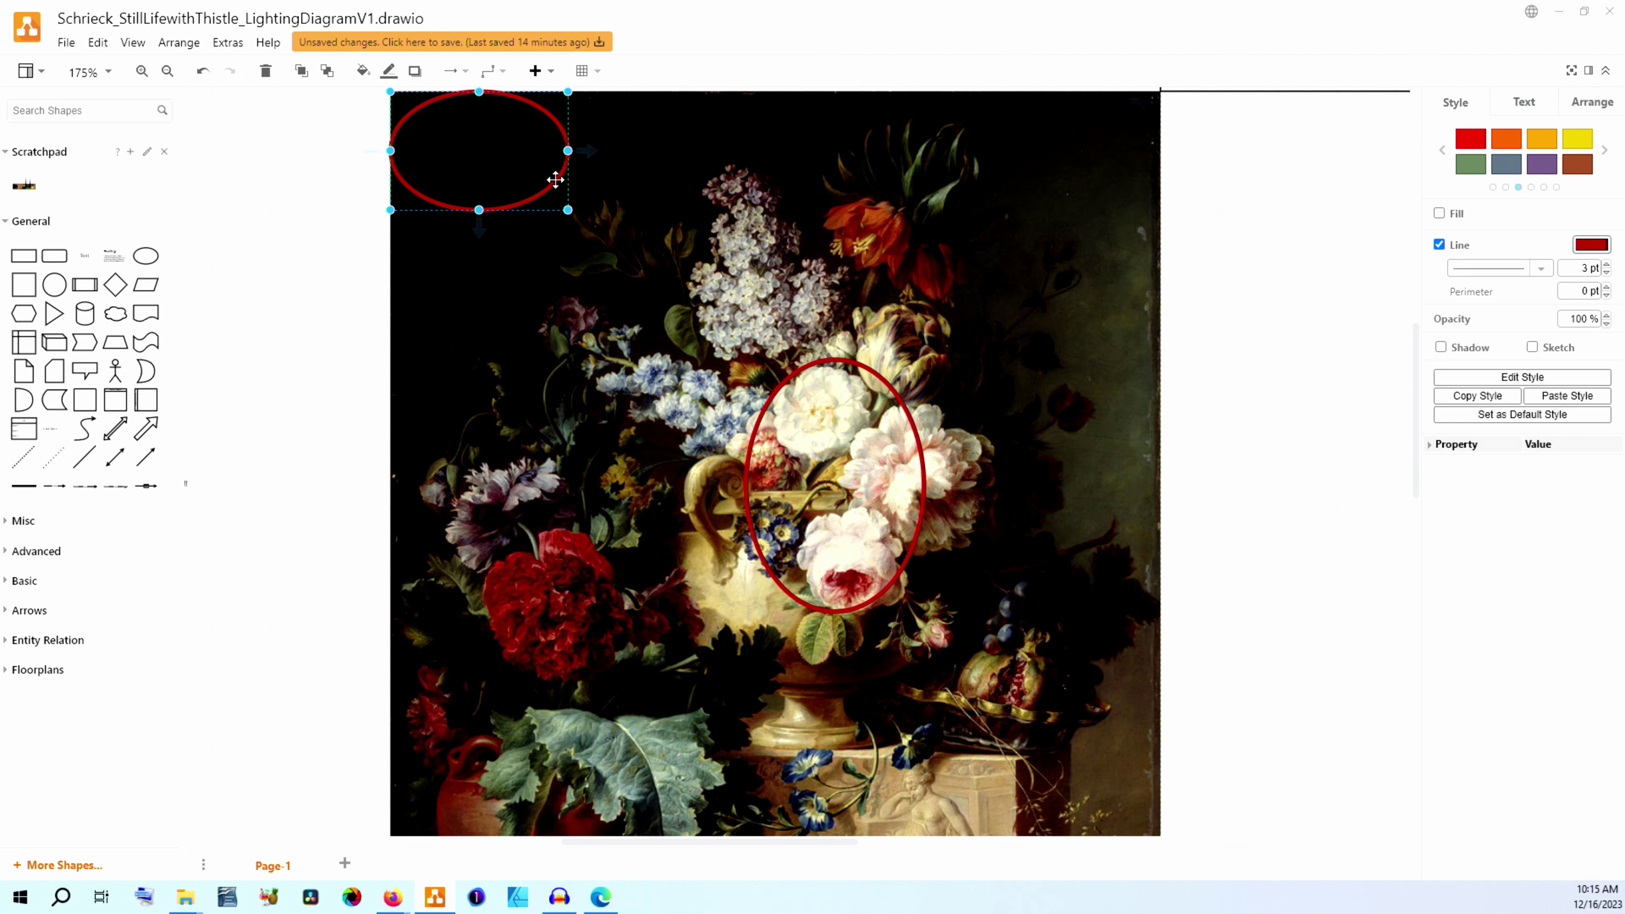
pyautogui.moveTo(555, 179); pyautogui.dragTo(1150, 349)
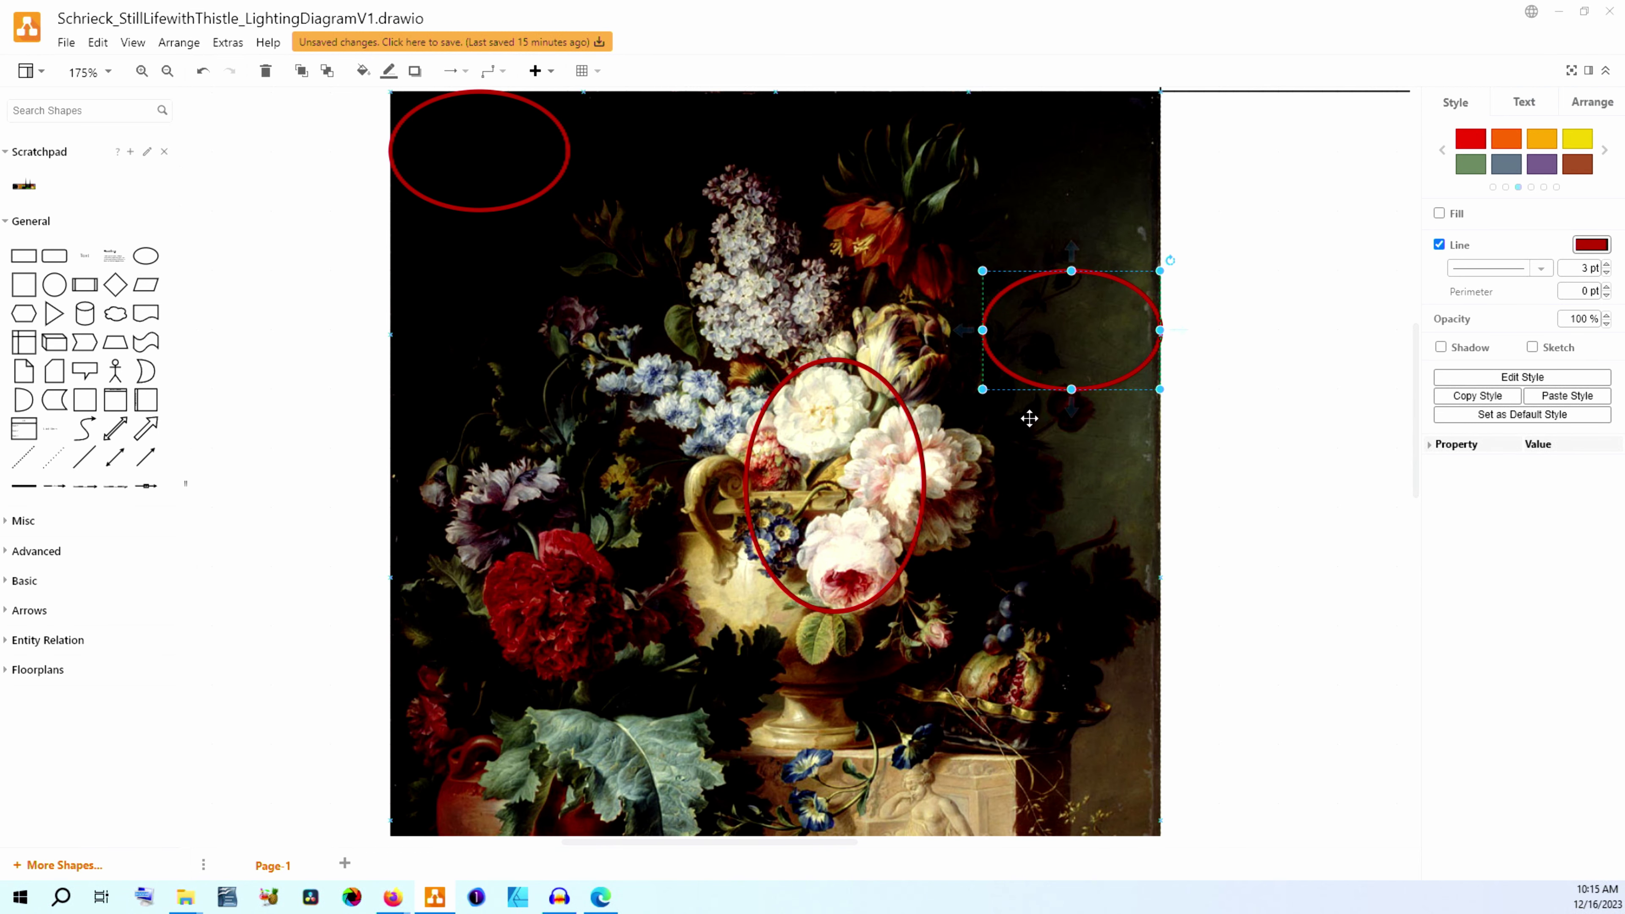
pyautogui.hotkey('ctrl', 'h')
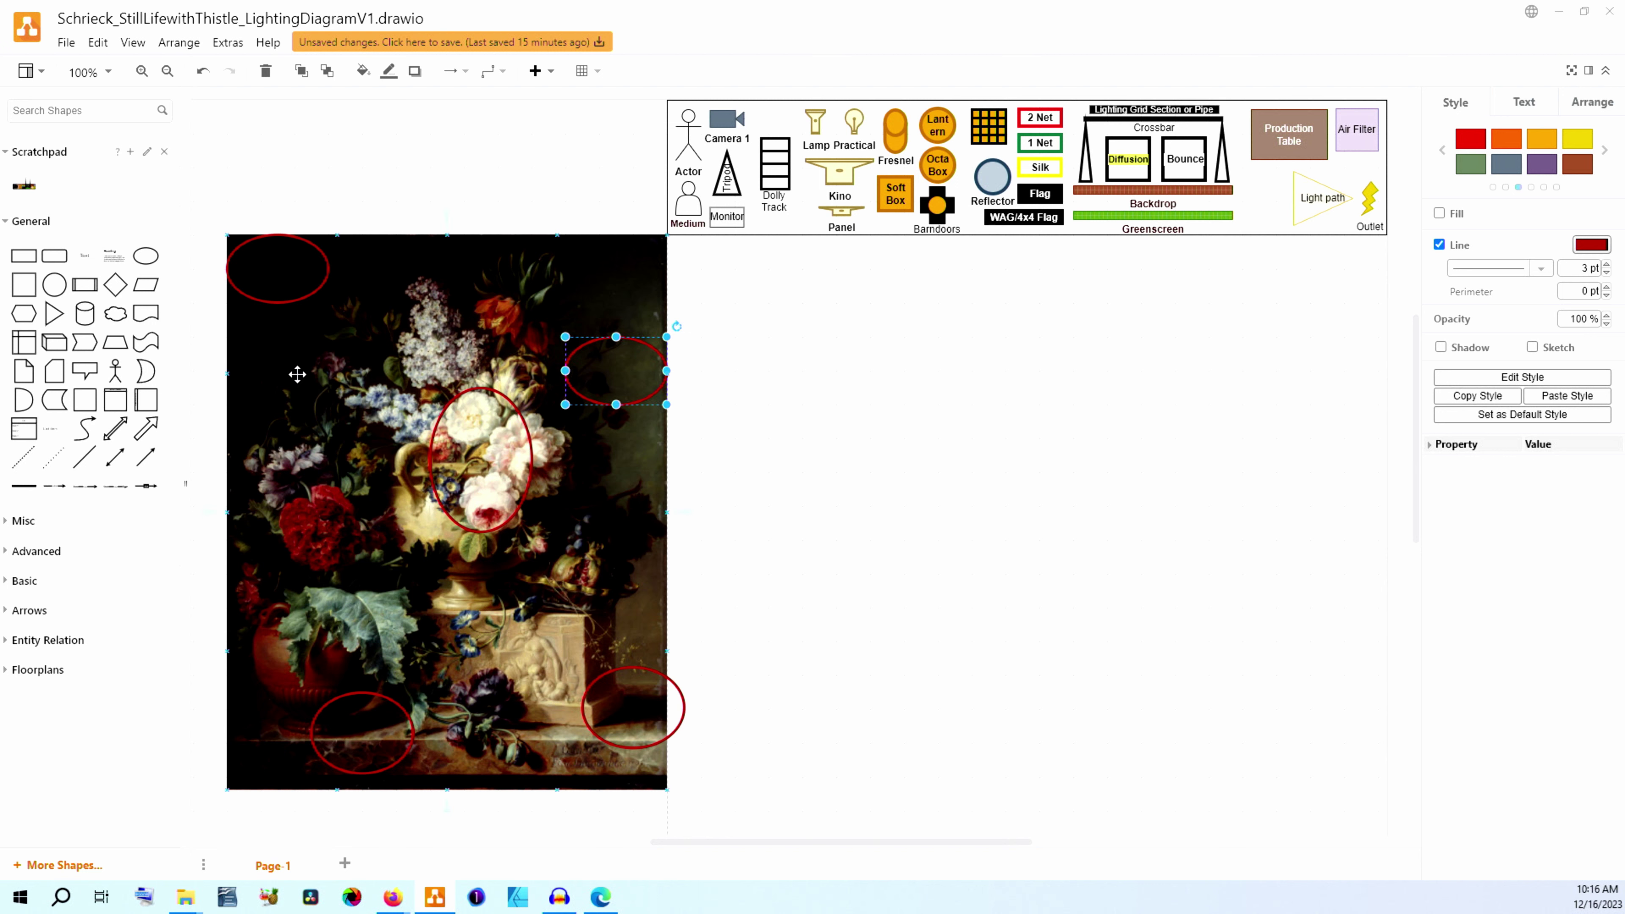
pyautogui.click(13, 669)
# - Build the room walls beside the painting from two Floorplans wall-corner shapes
pyautogui.scroll(-3, 133, 611)
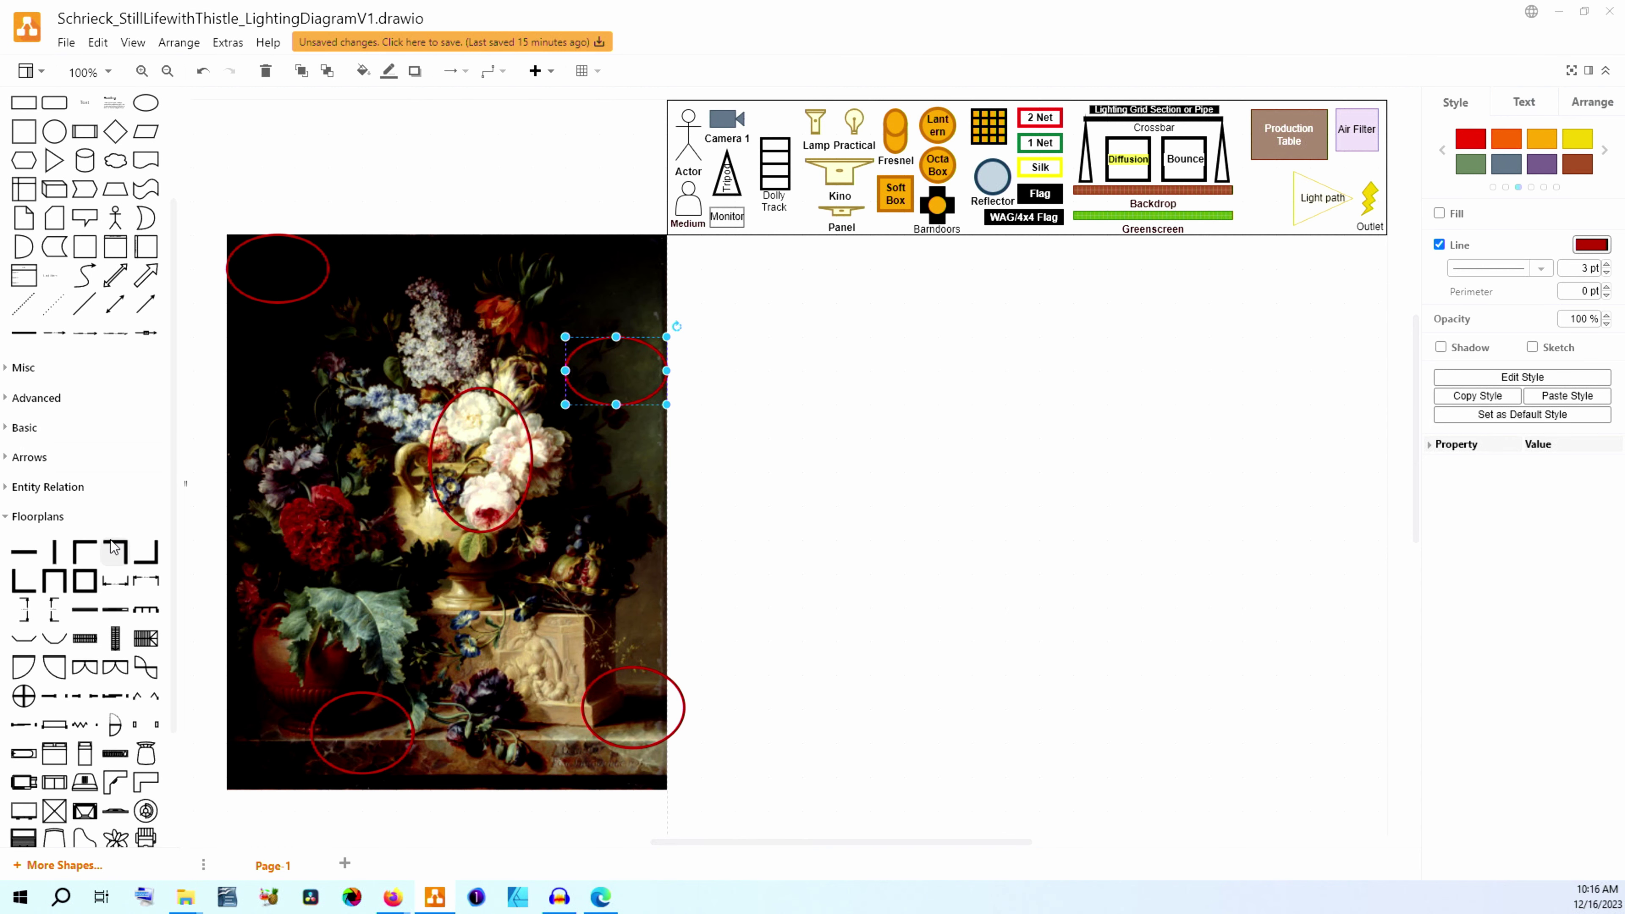
pyautogui.moveTo(113, 547); pyautogui.dragTo(1024, 473)
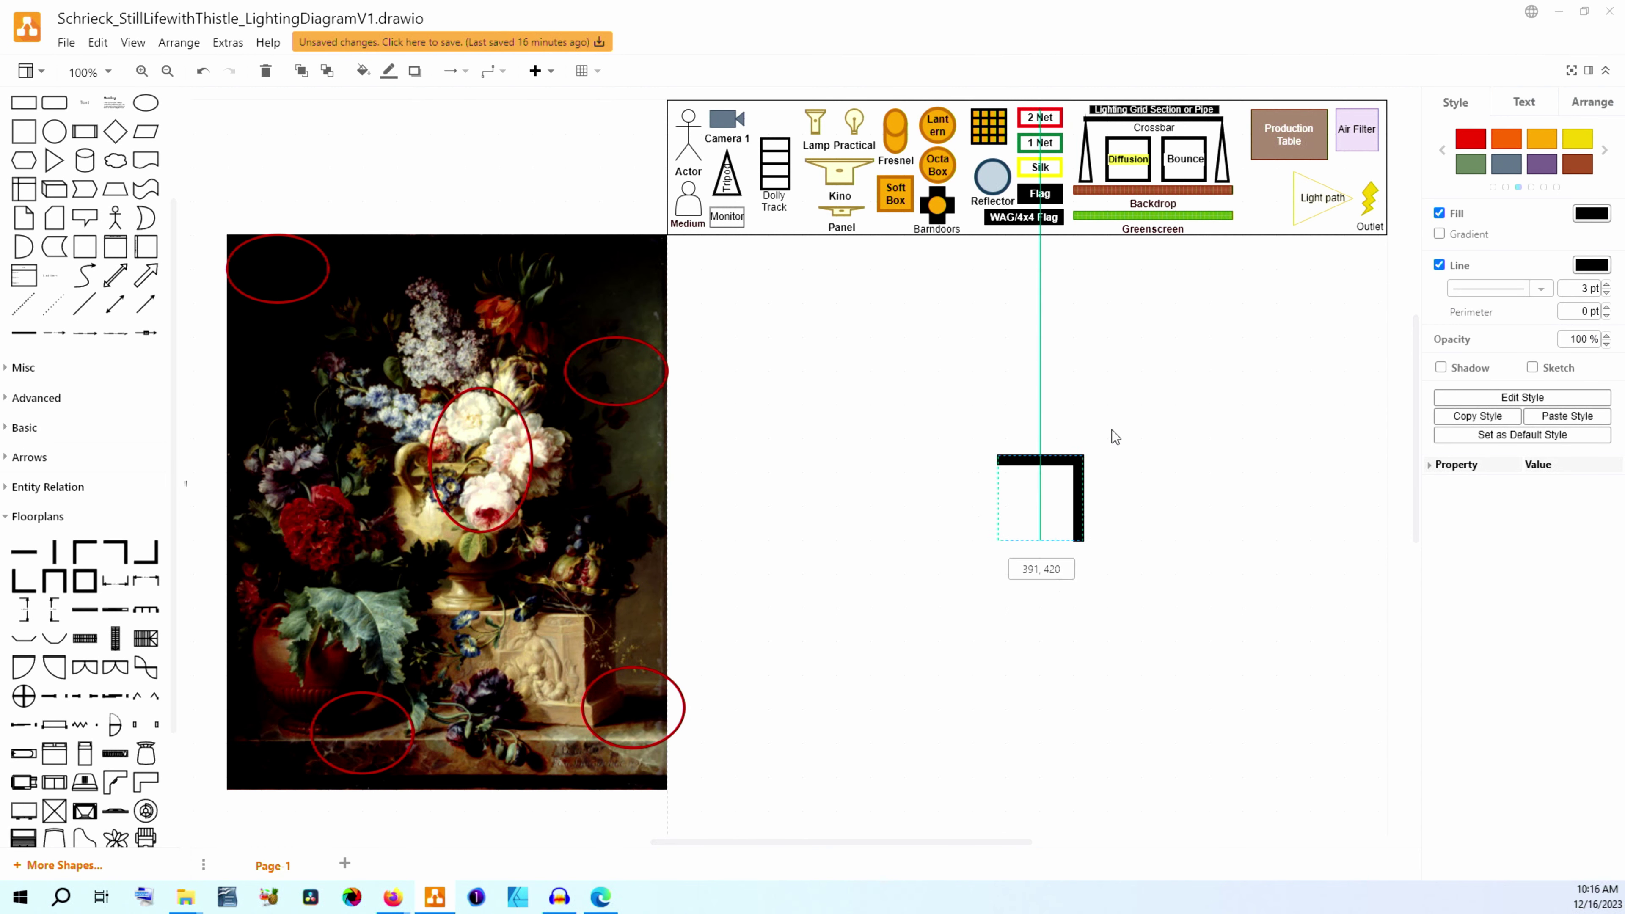
pyautogui.moveTo(1114, 436); pyautogui.dragTo(1149, 403)
pyautogui.moveTo(85, 552); pyautogui.dragTo(912, 410)
pyautogui.click(1152, 409)
pyautogui.moveTo(1151, 410); pyautogui.dragTo(963, 447)
pyautogui.click(1065, 384)
pyautogui.click(1100, 410)
pyautogui.moveTo(977, 351); pyautogui.dragTo(1306, 411)
pyautogui.click(913, 425)
pyautogui.moveTo(913, 425); pyautogui.dragTo(809, 425)
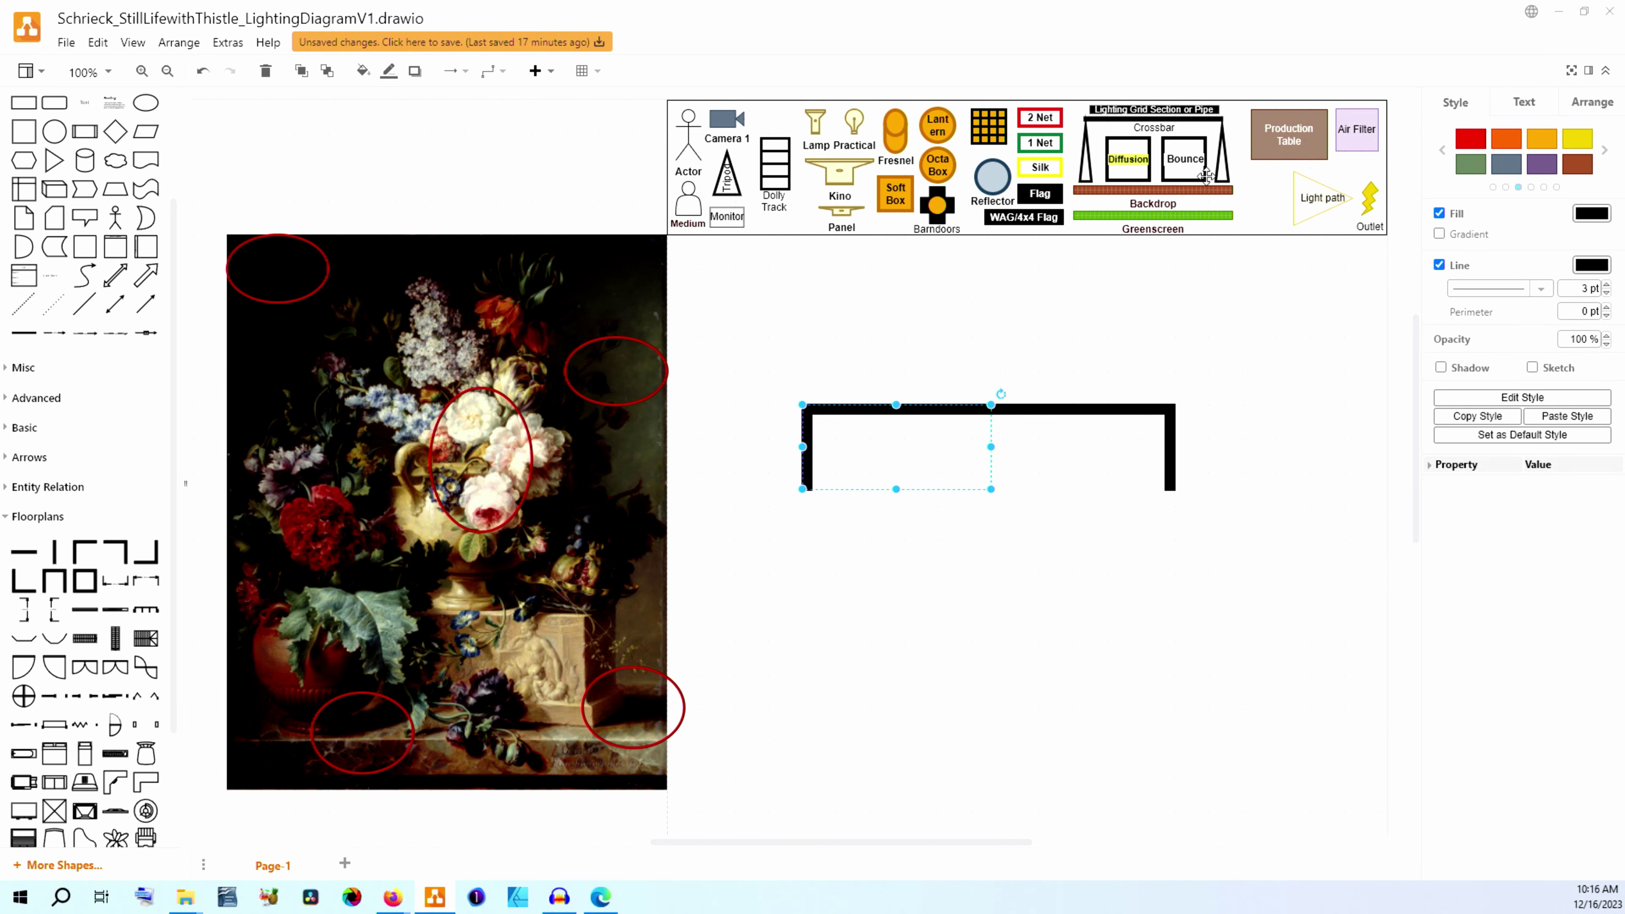
# - Copy the brown Backdrop inside the walls and add a light-green plant just below it
pyautogui.click(1159, 191)
pyautogui.moveTo(1159, 194); pyautogui.dragTo(987, 436)
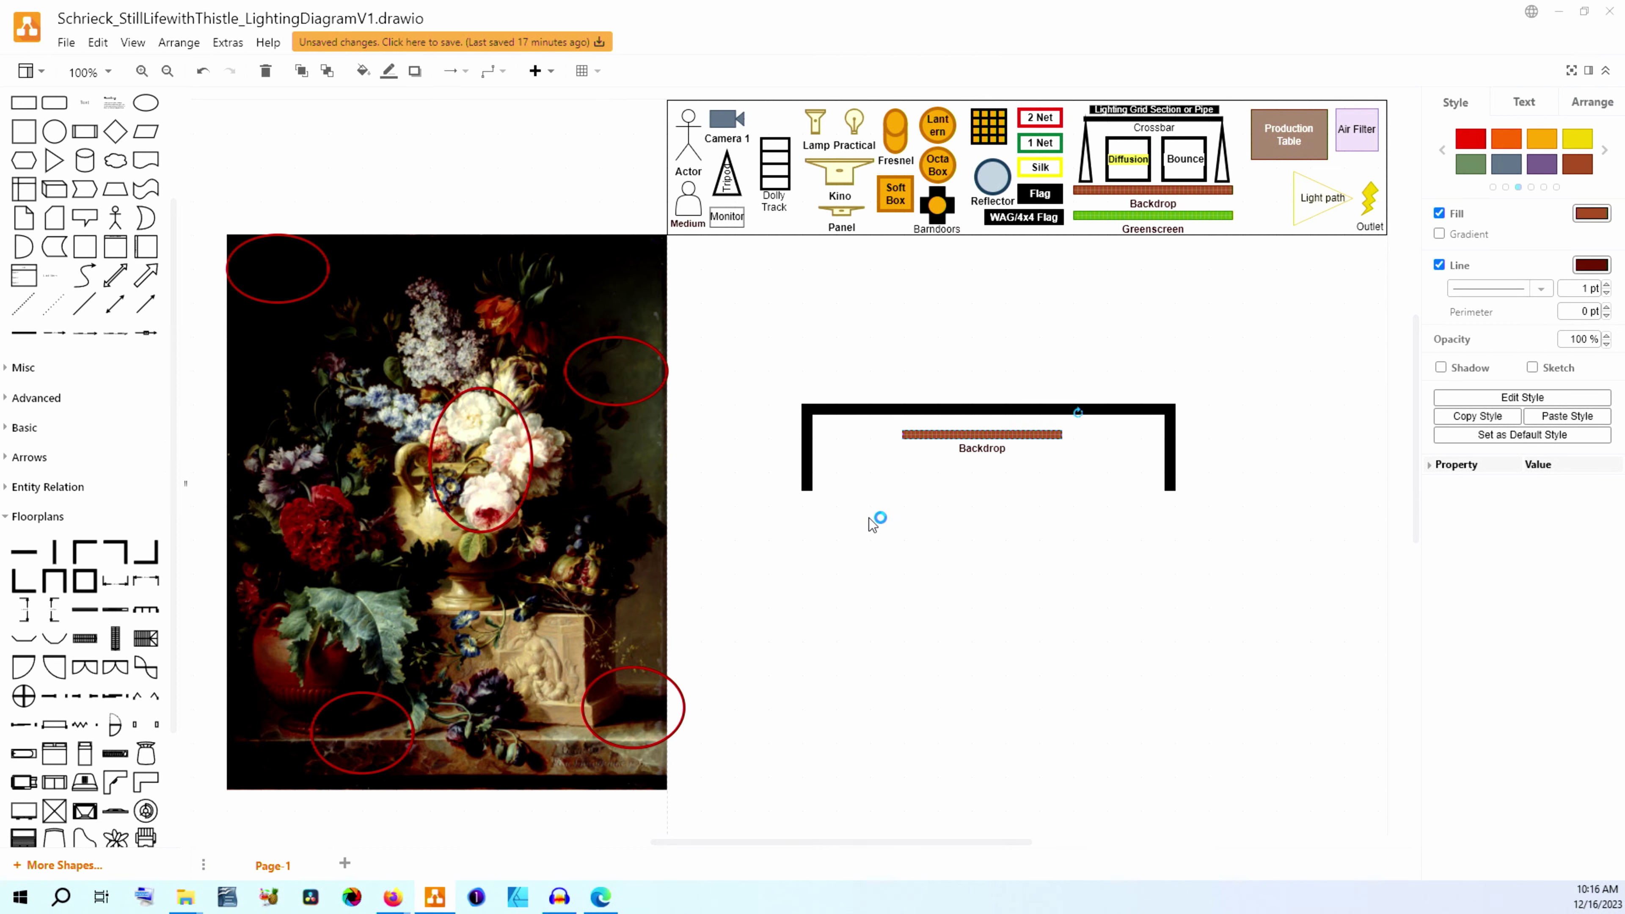
pyautogui.moveTo(943, 435); pyautogui.dragTo(947, 435)
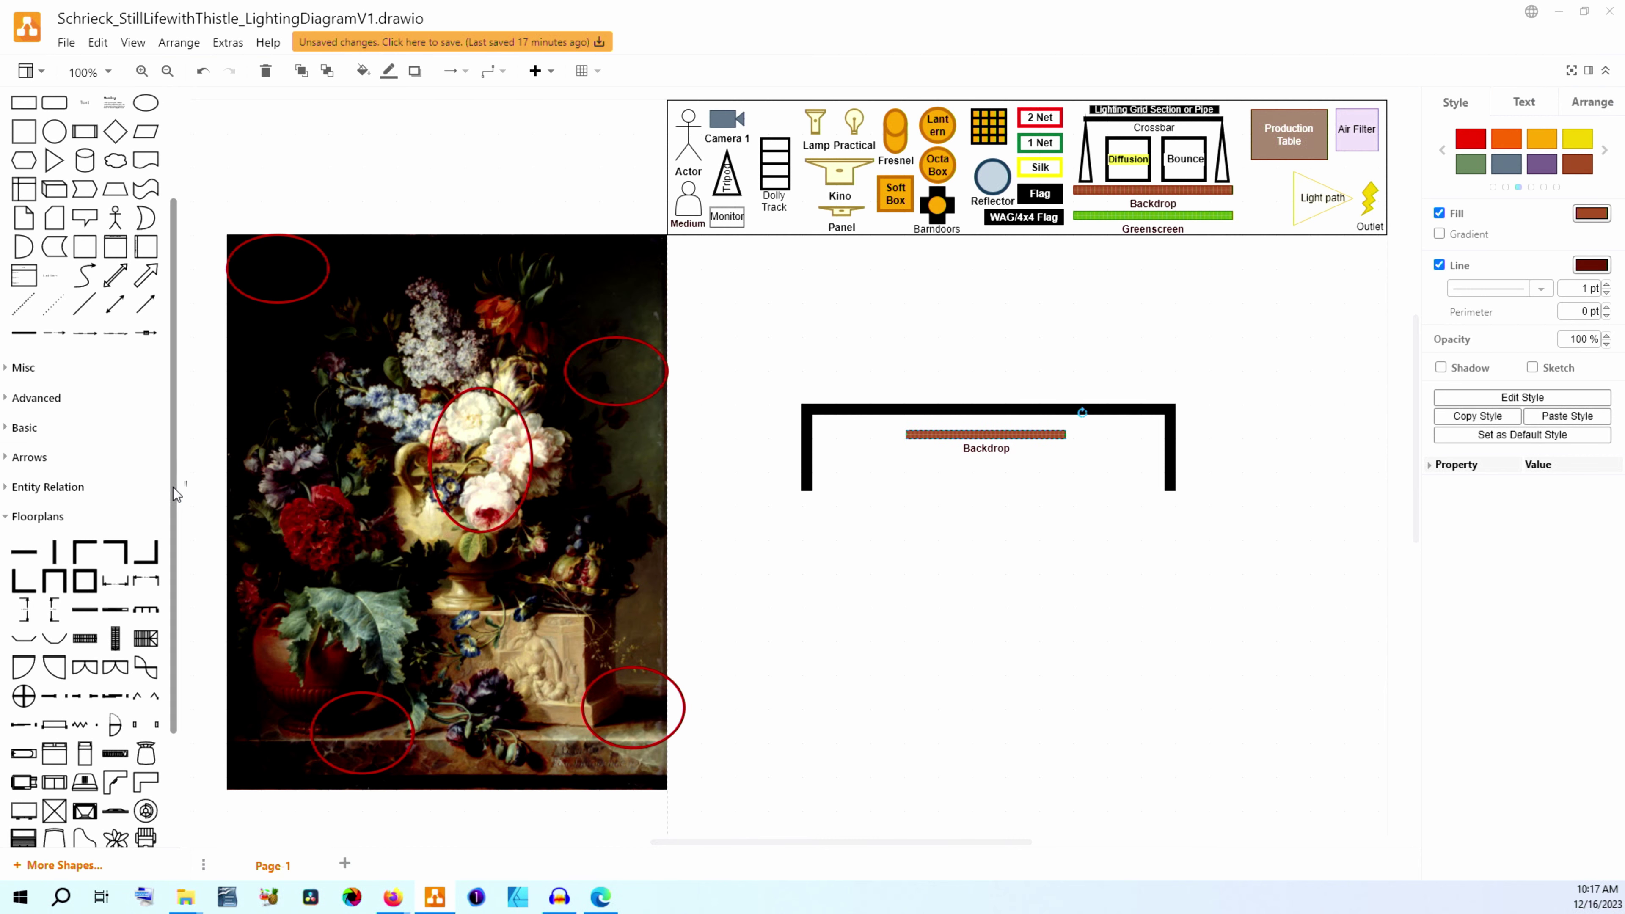
pyautogui.scroll(-3, 151, 710)
pyautogui.moveTo(115, 684); pyautogui.dragTo(985, 486)
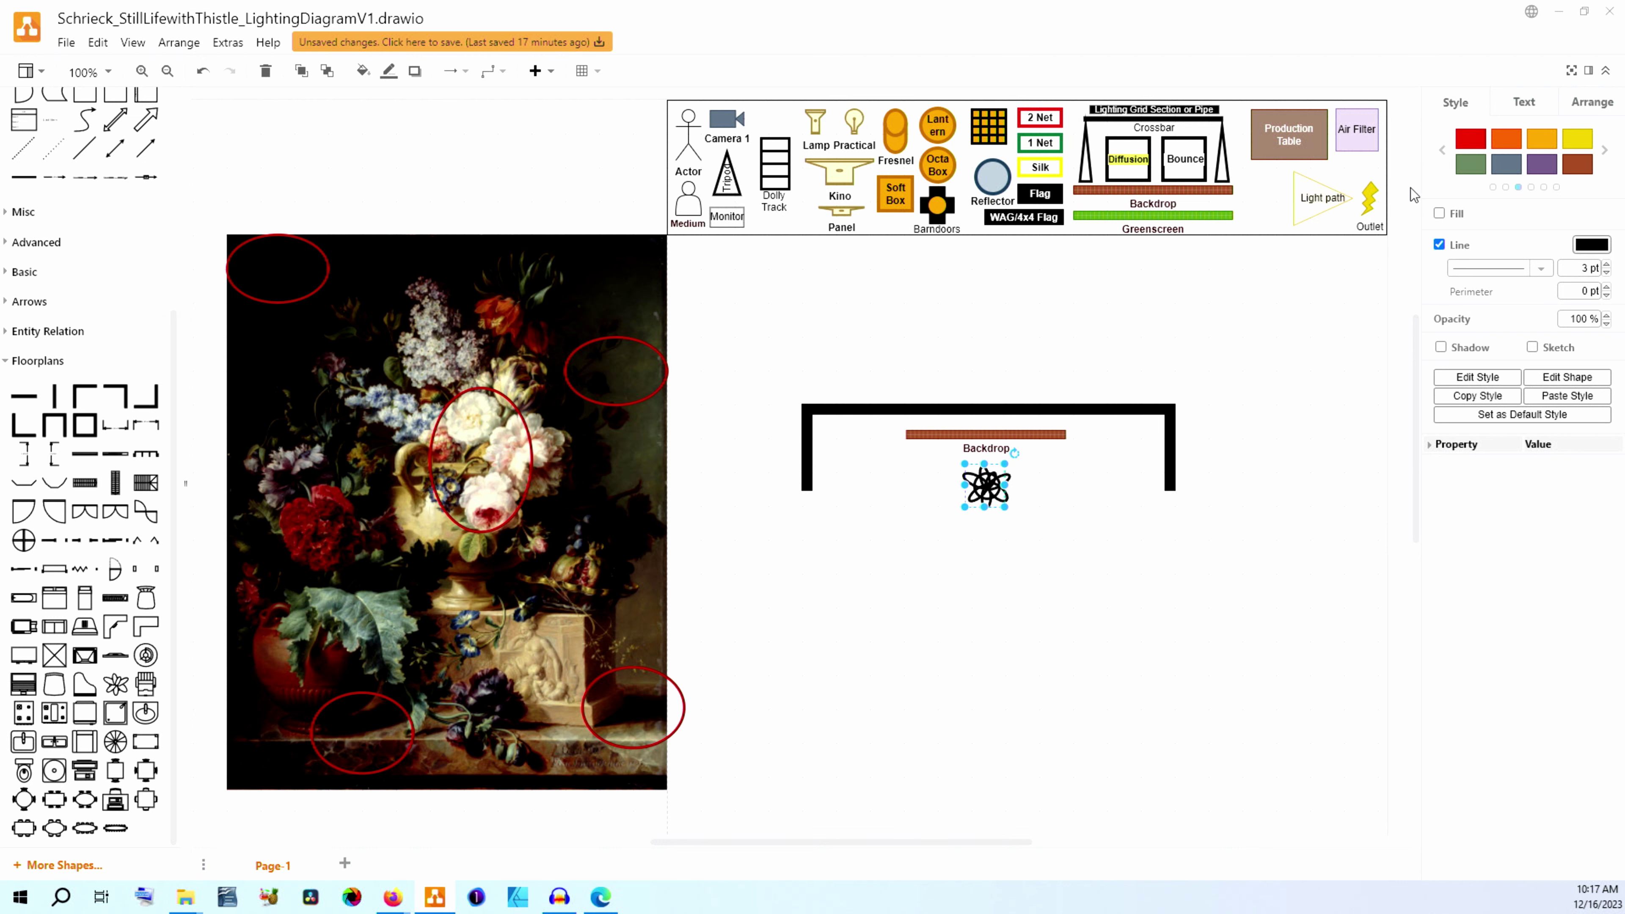
pyautogui.click(1442, 149)
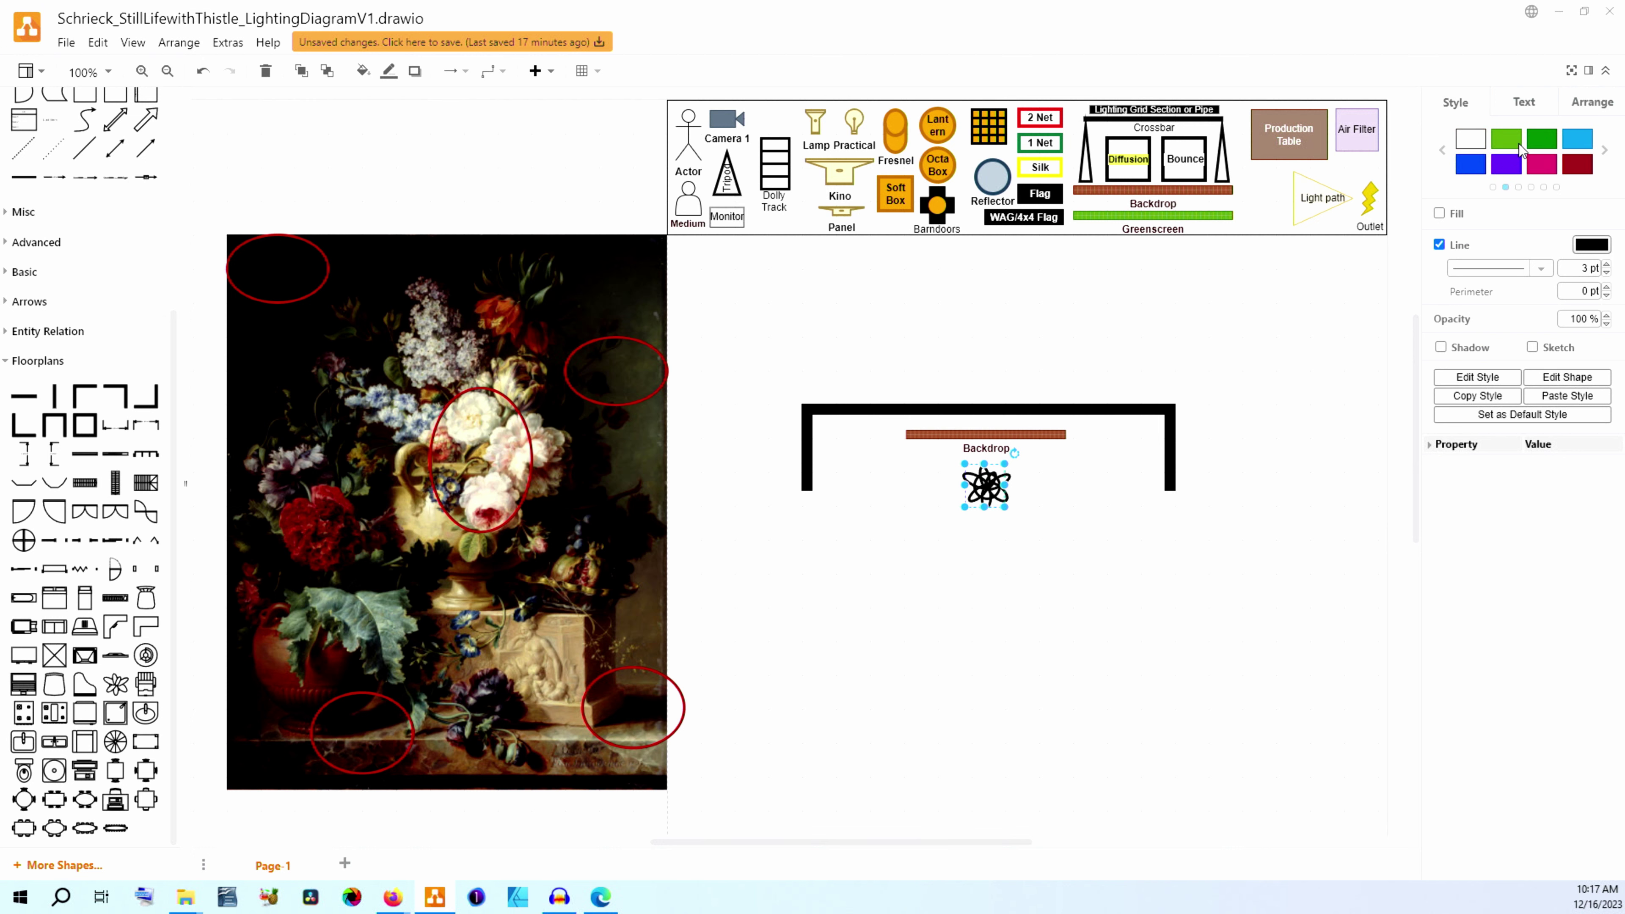
pyautogui.click(1519, 144)
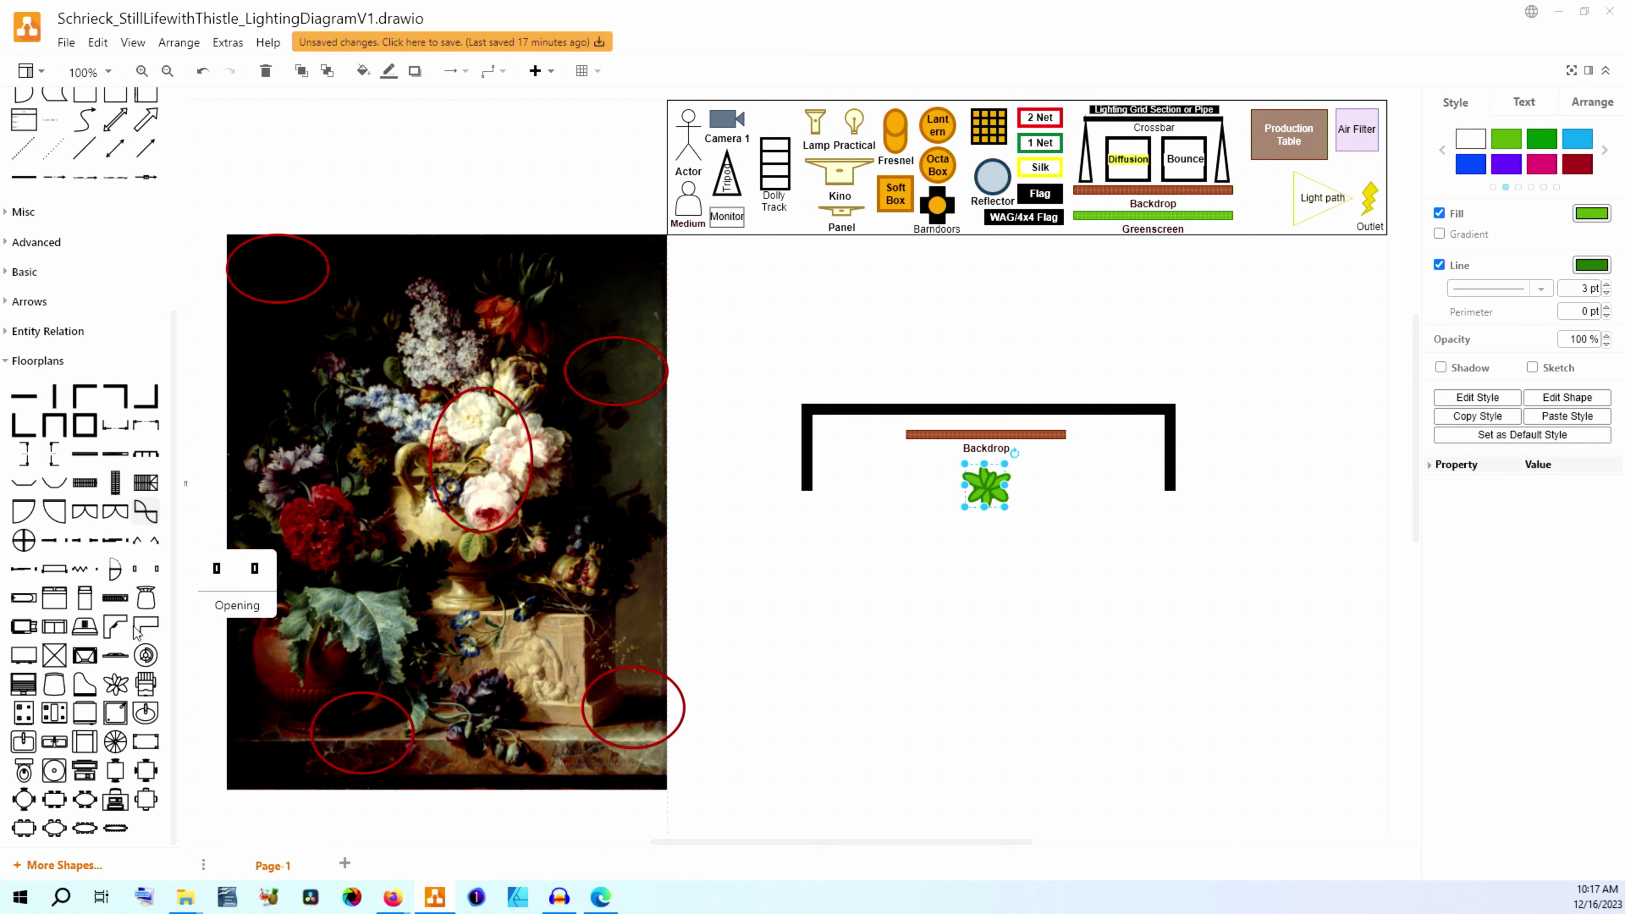
# - Send the table behind the plant and give it the pasted yellow gradient style
pyautogui.moveTo(159, 603)
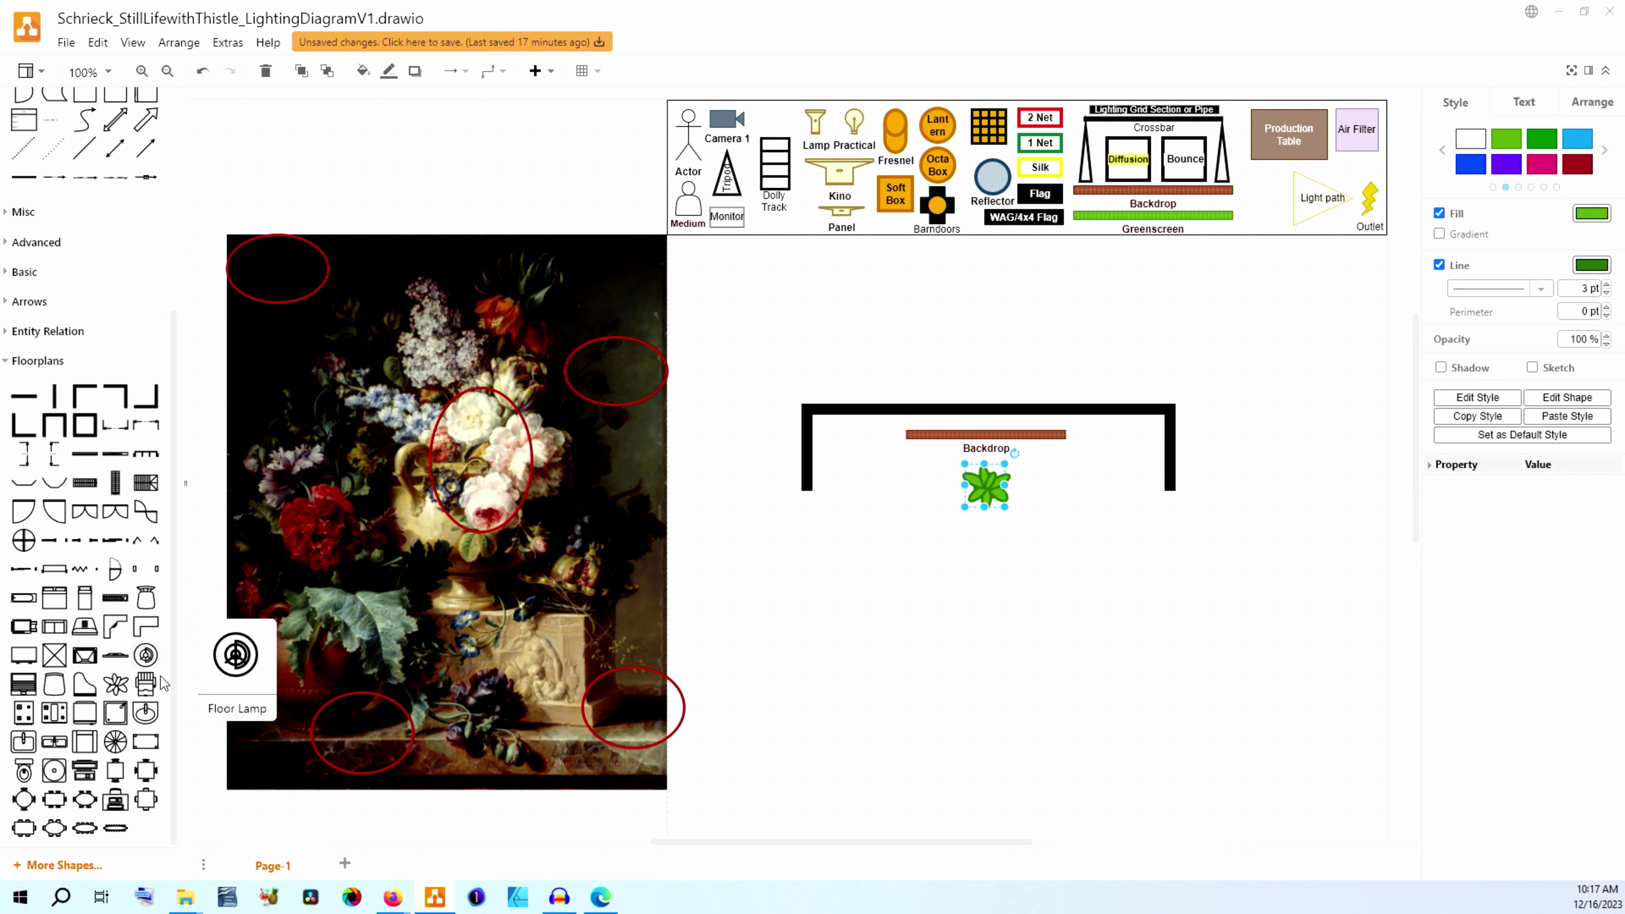
pyautogui.moveTo(153, 723)
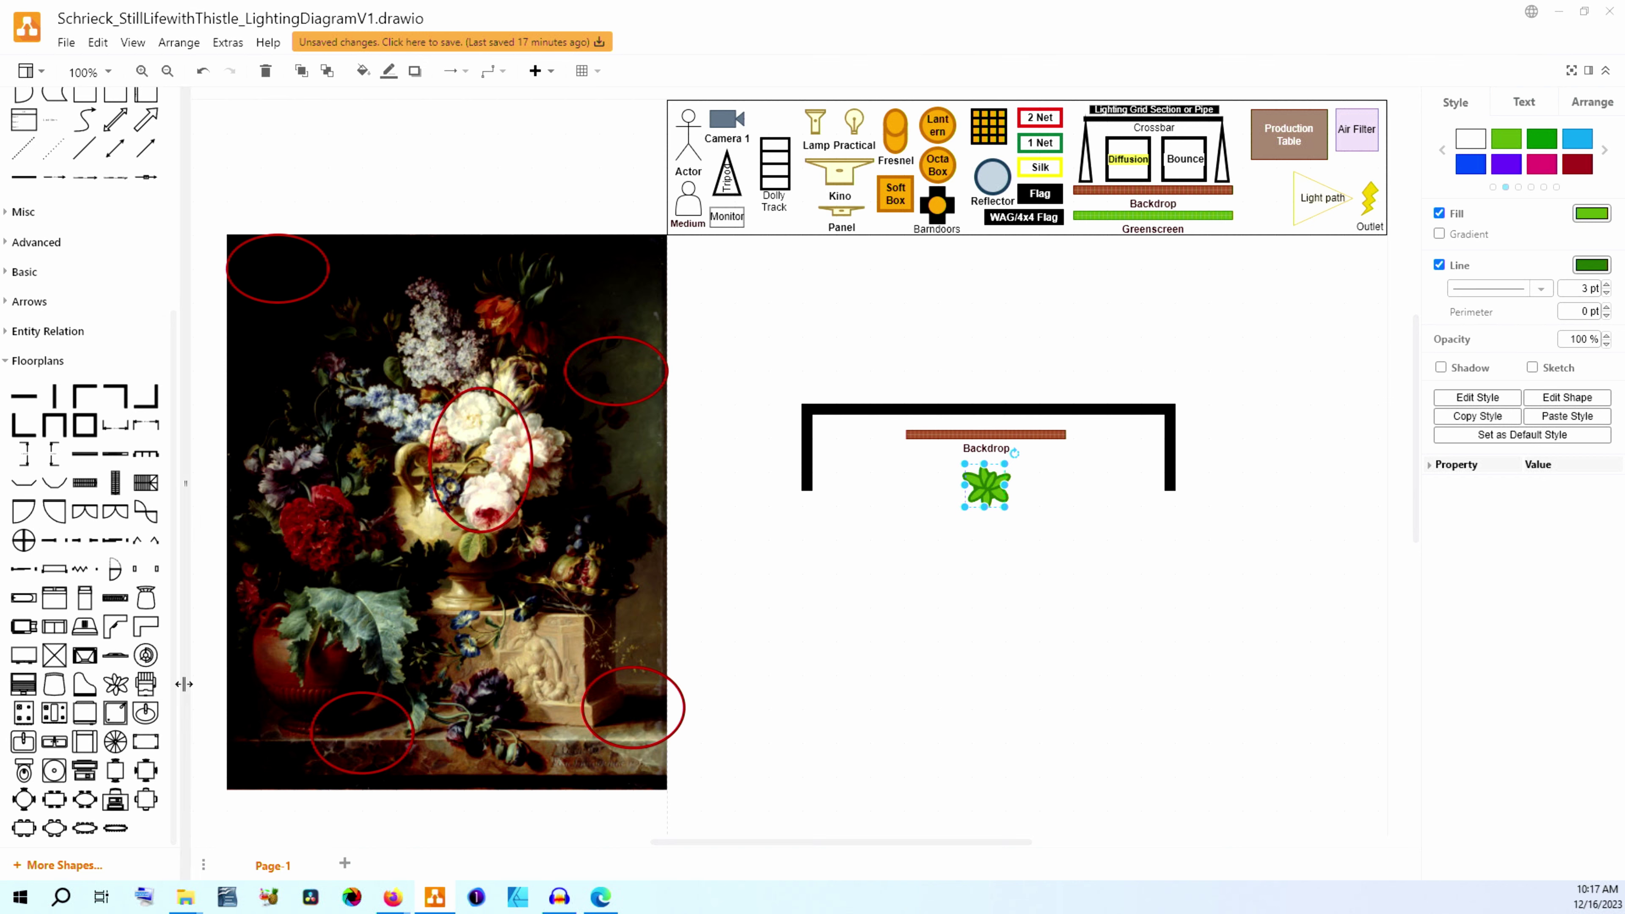
pyautogui.click(998, 506)
pyautogui.rightClick(1041, 480)
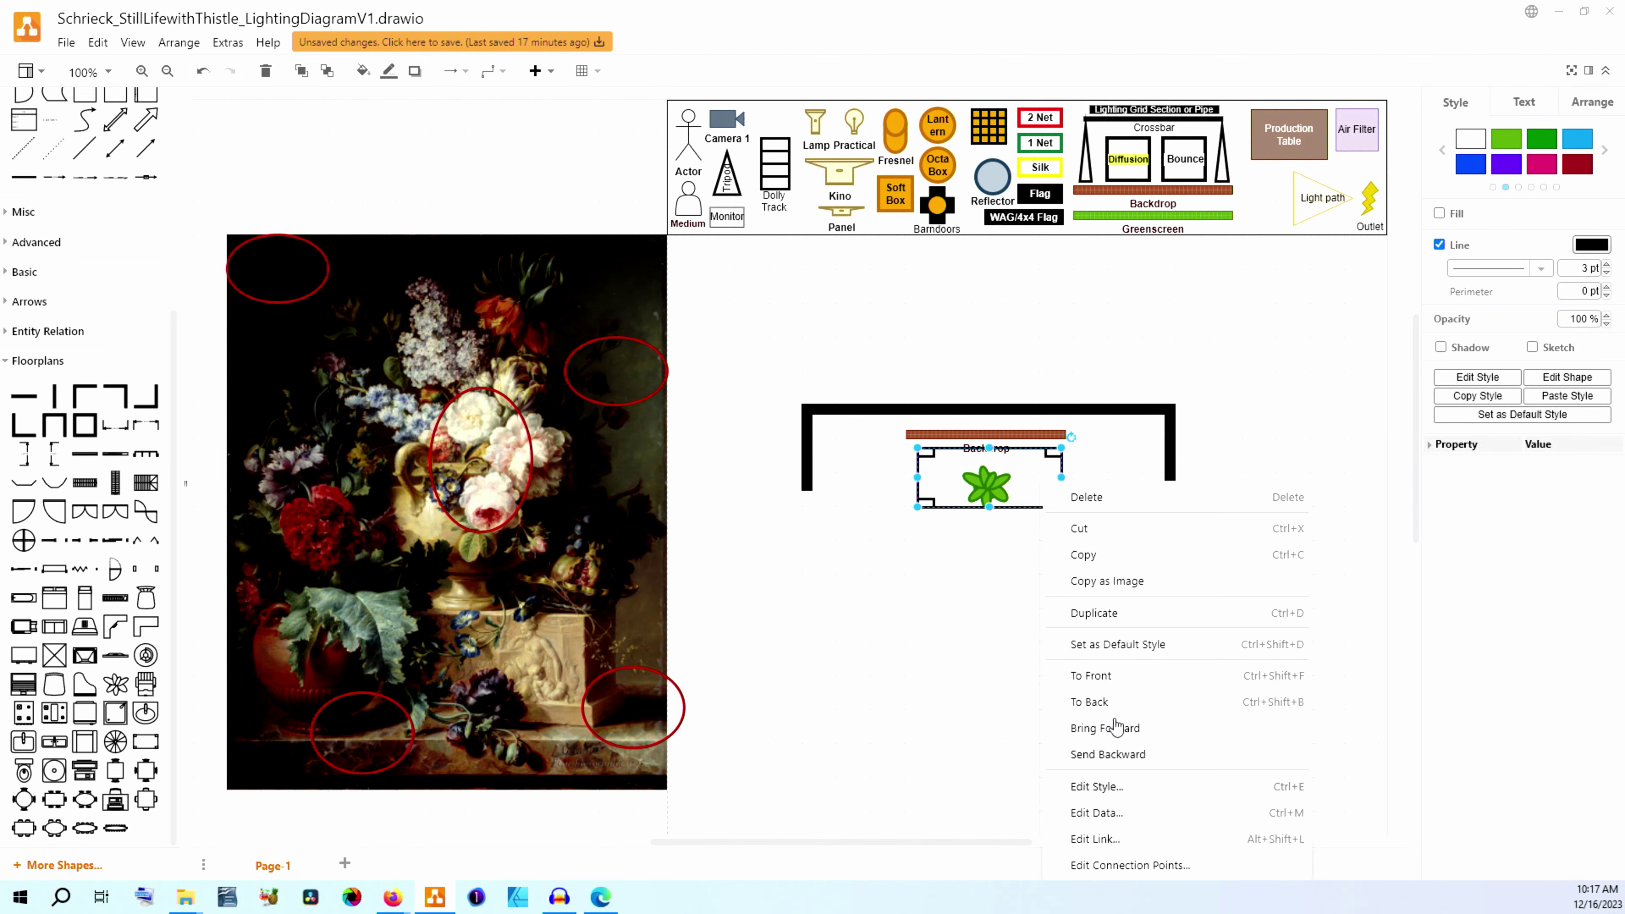
pyautogui.click(1142, 754)
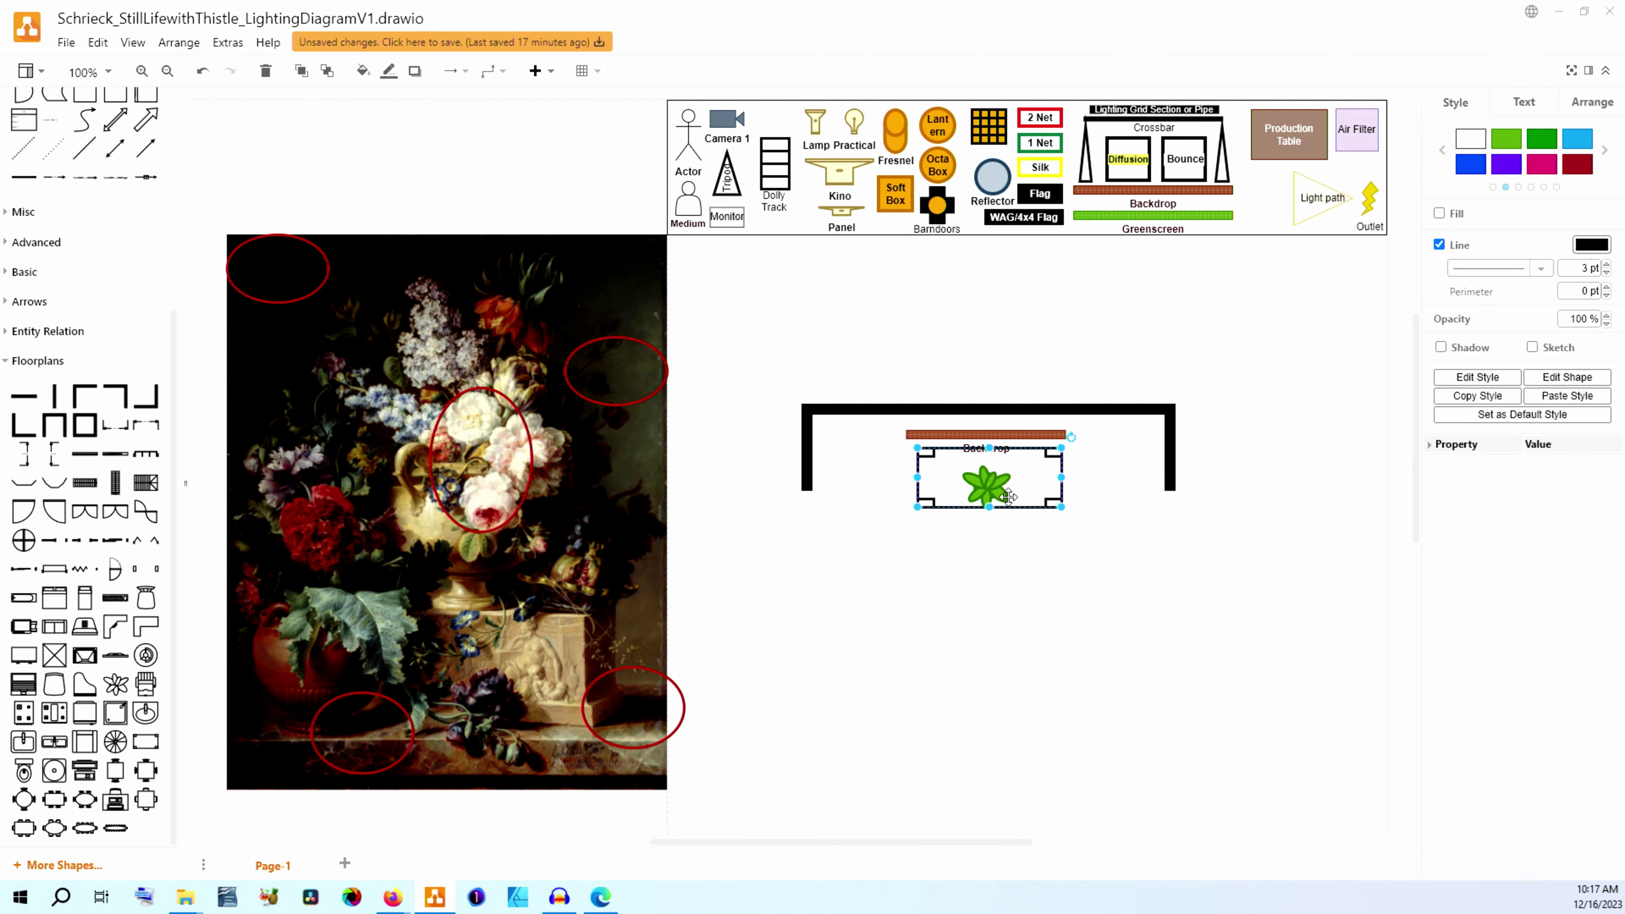
pyautogui.hotkey('ctrl', 'shift', 'v')
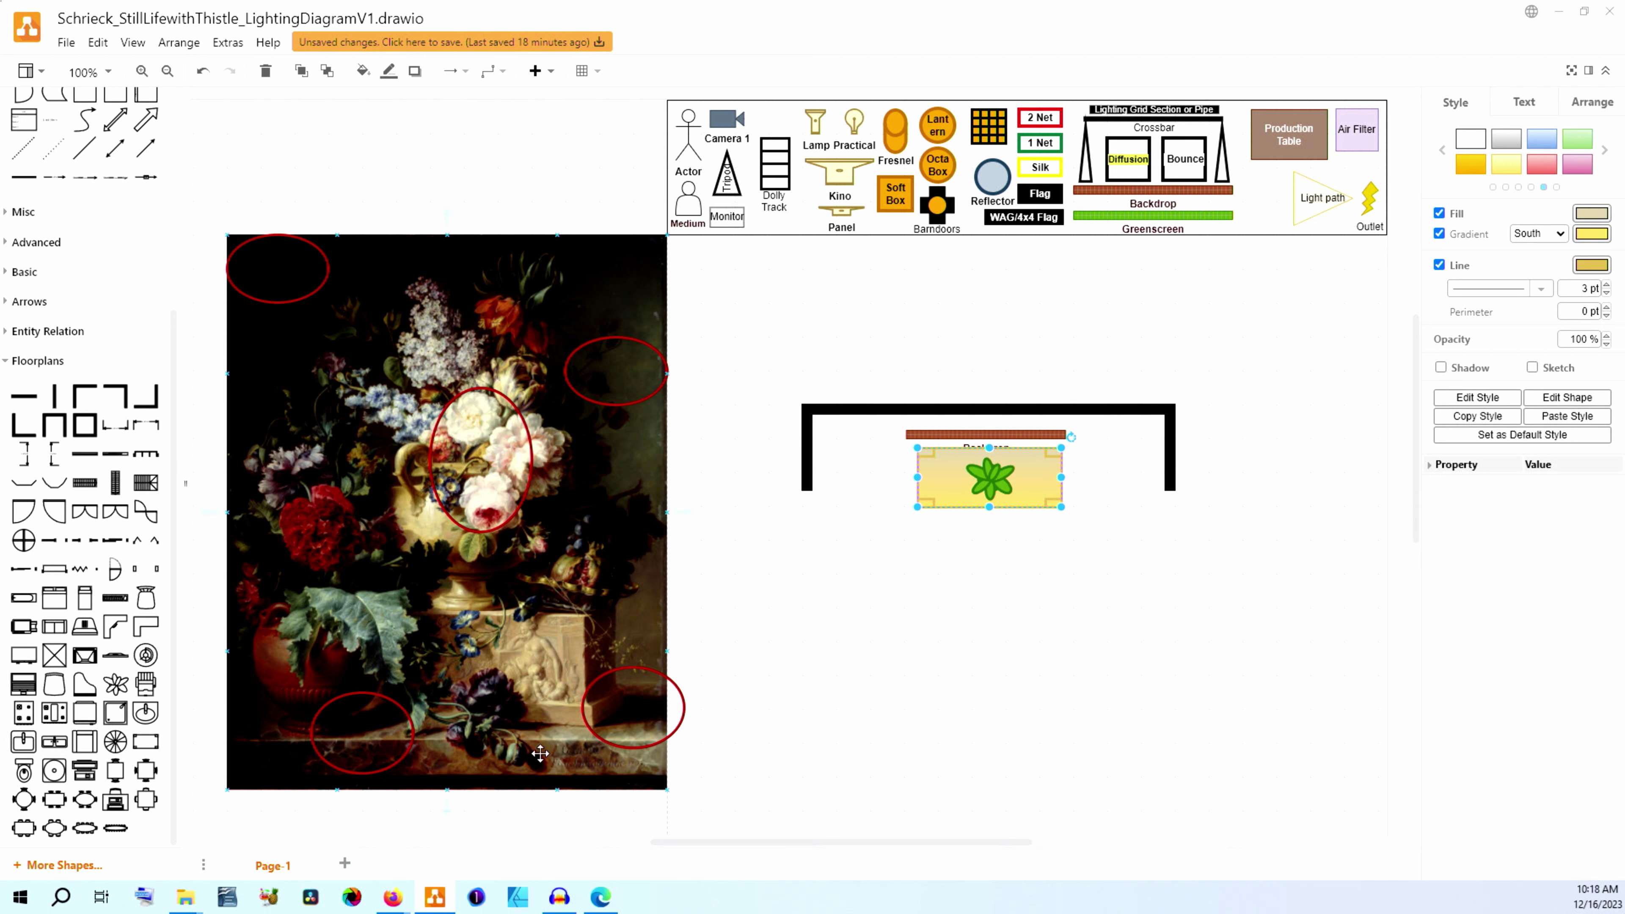
pyautogui.click(421, 769)
pyautogui.click(1019, 637)
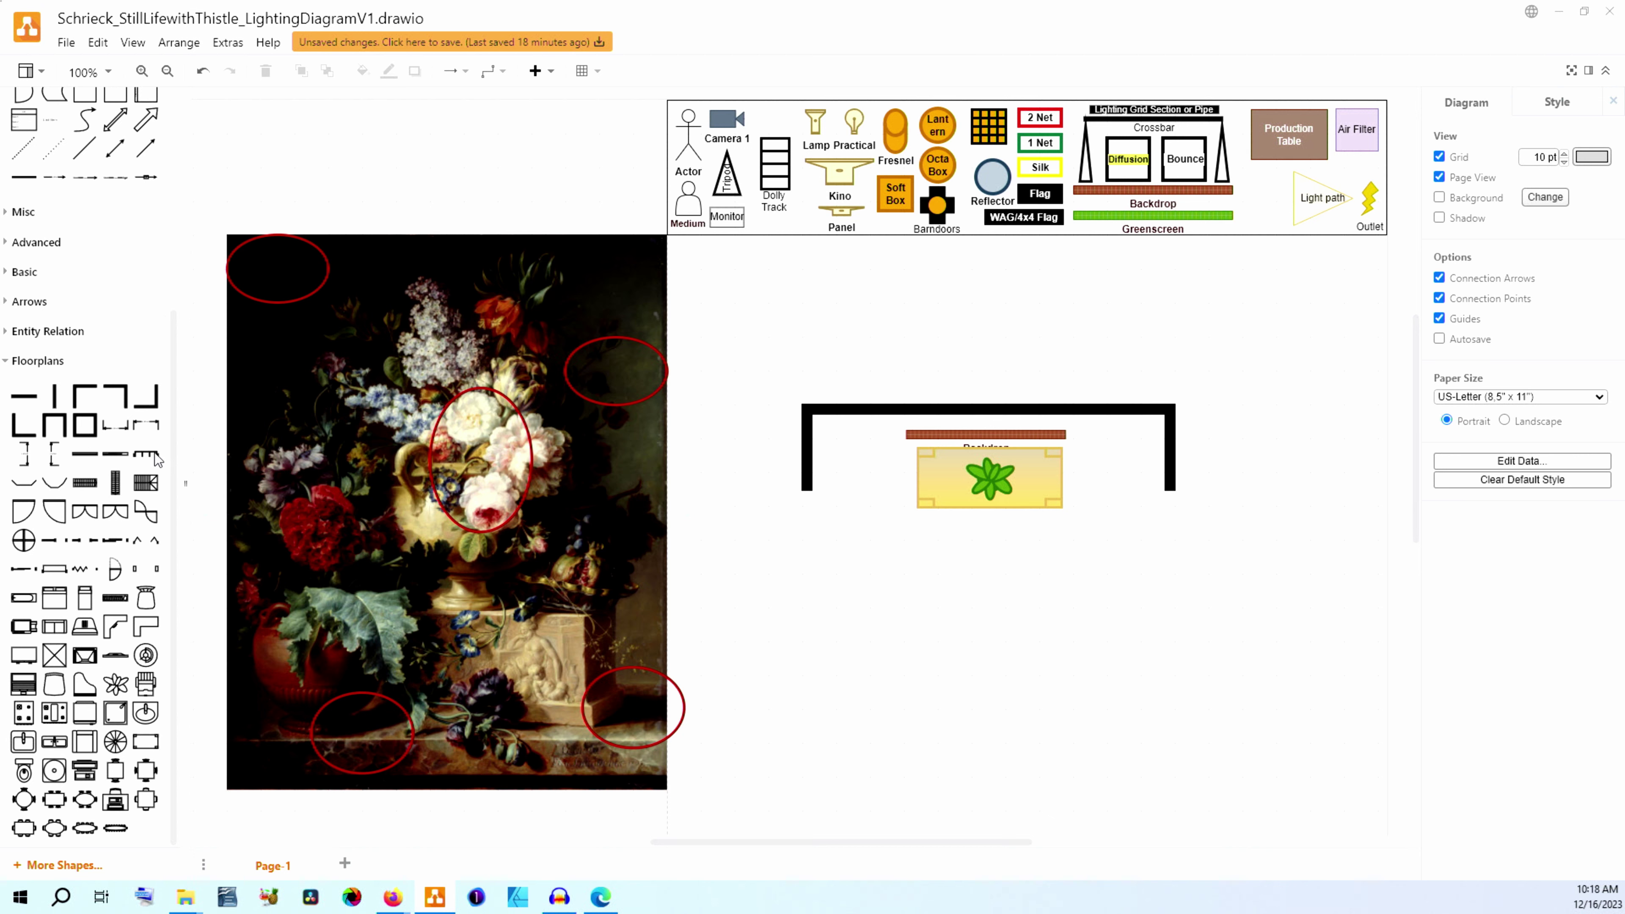
pyautogui.moveTo(896, 165); pyautogui.dragTo(914, 580)
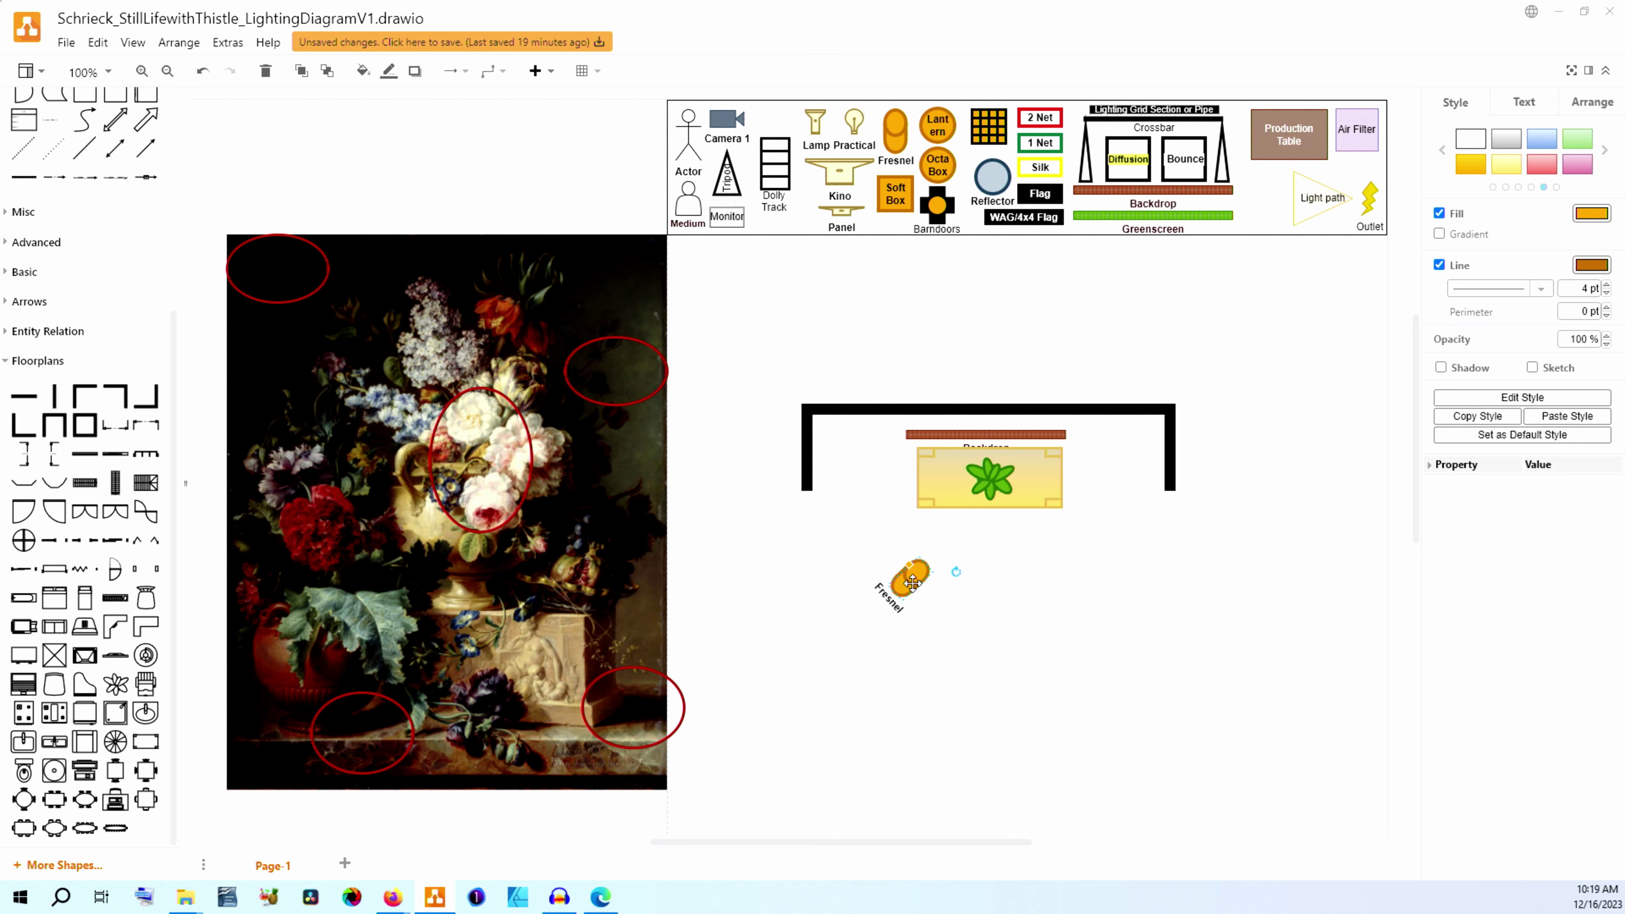
# - Position the Fresnel below-left of the table and turn it to about 55° toward it
pyautogui.moveTo(913, 584); pyautogui.dragTo(957, 565)
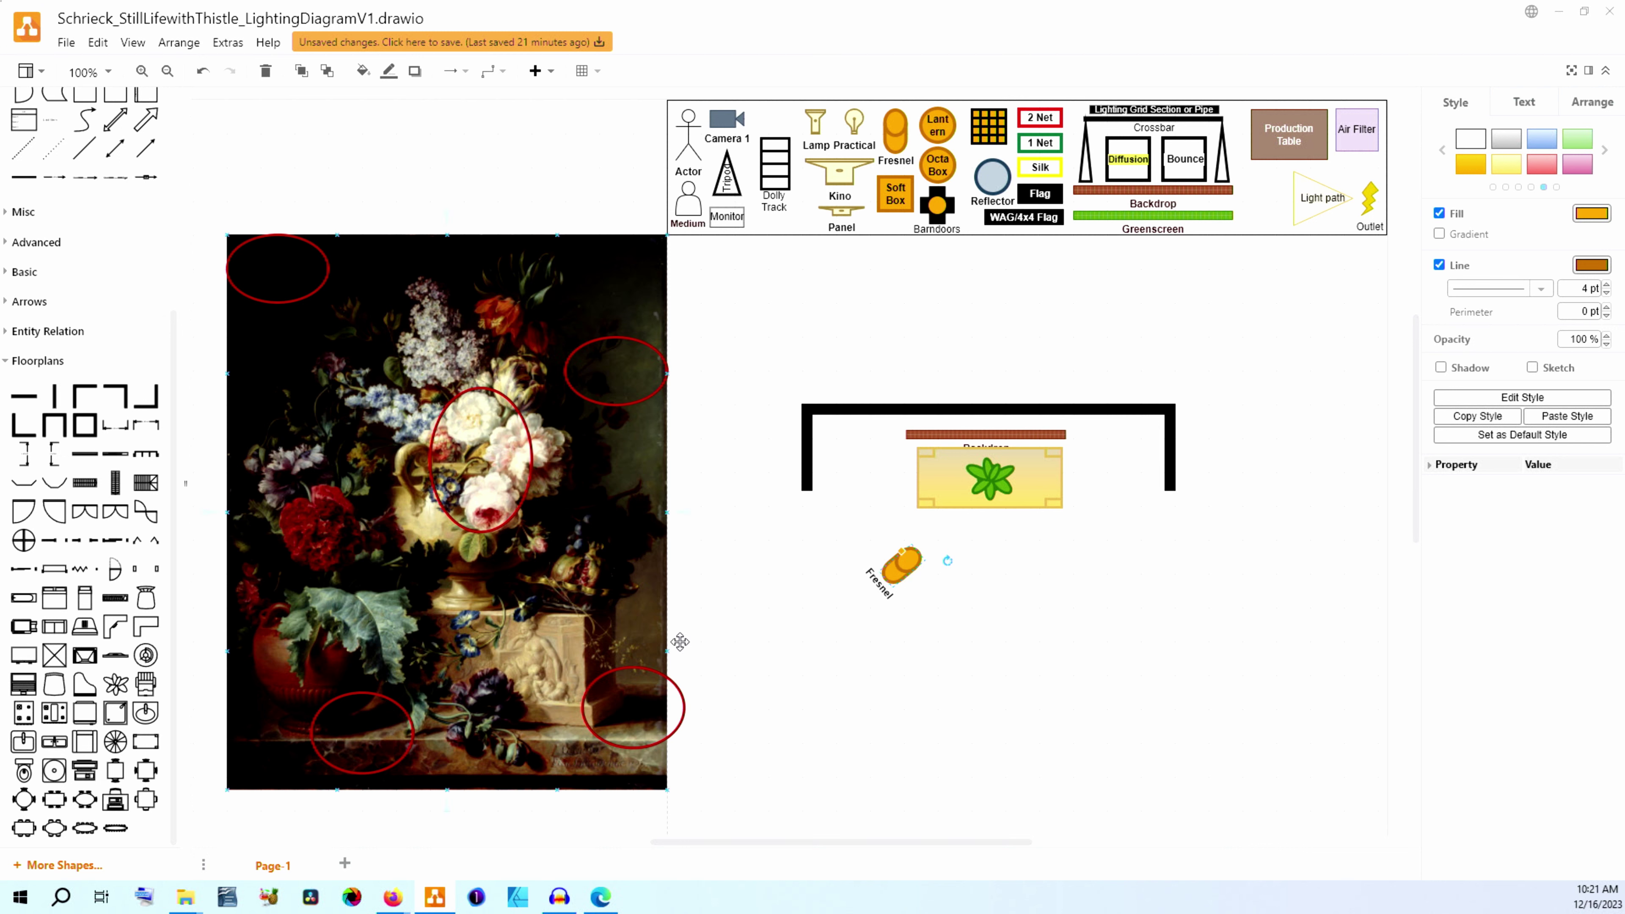
pyautogui.moveTo(949, 563); pyautogui.dragTo(958, 565)
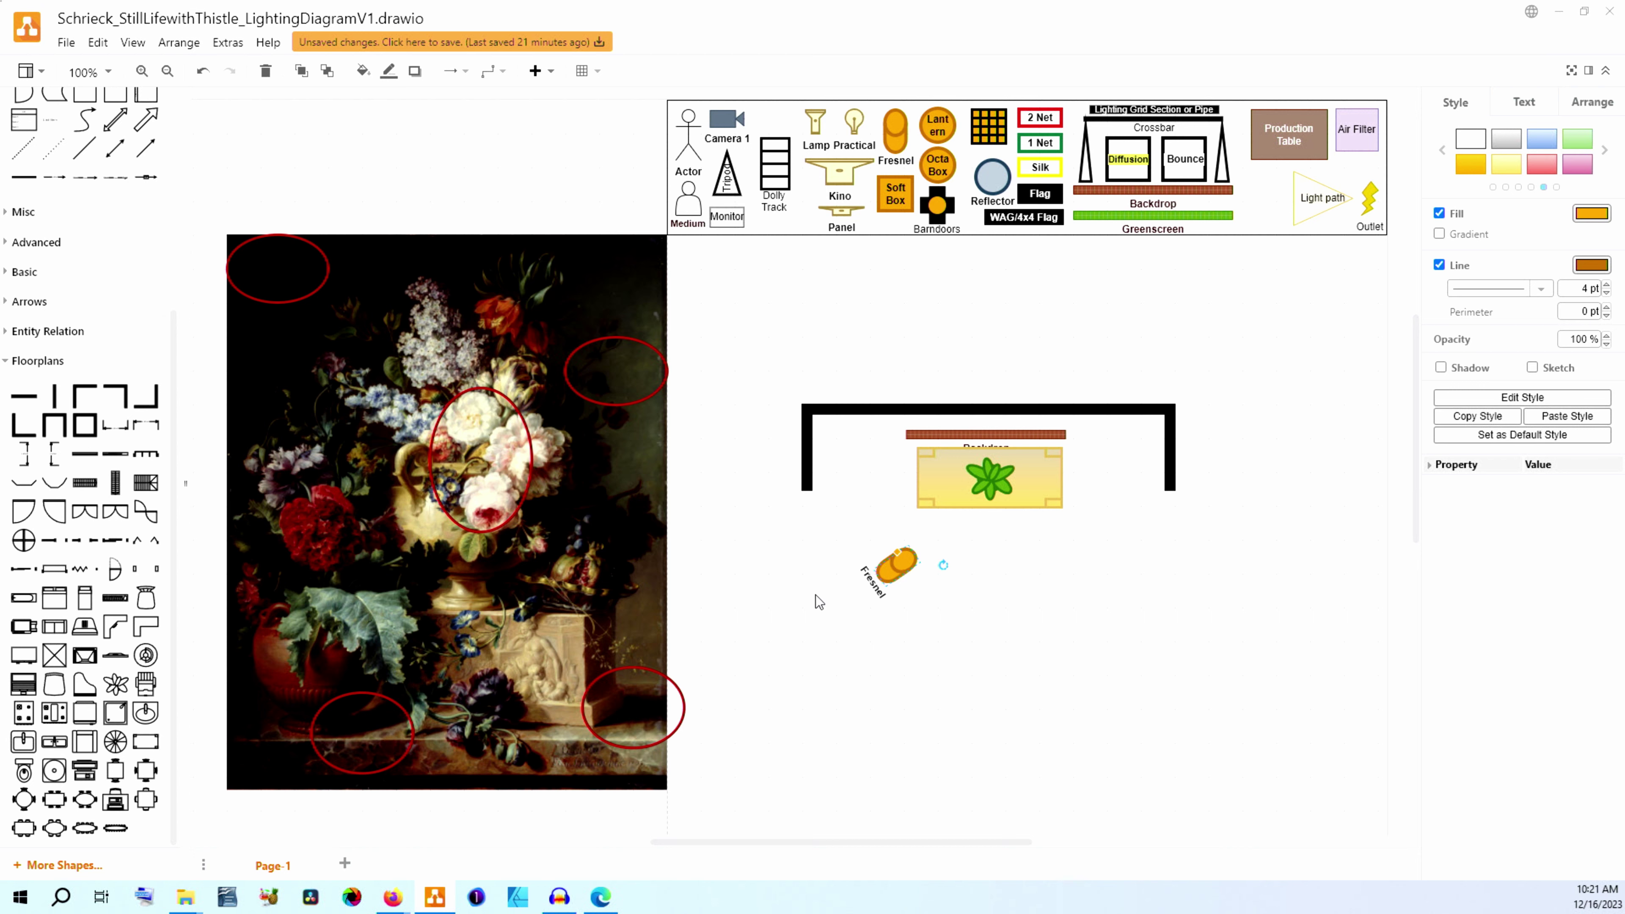
# - Add a Light path from the Fresnel toward the table and fit Barndoors on its front
pyautogui.click(1328, 191)
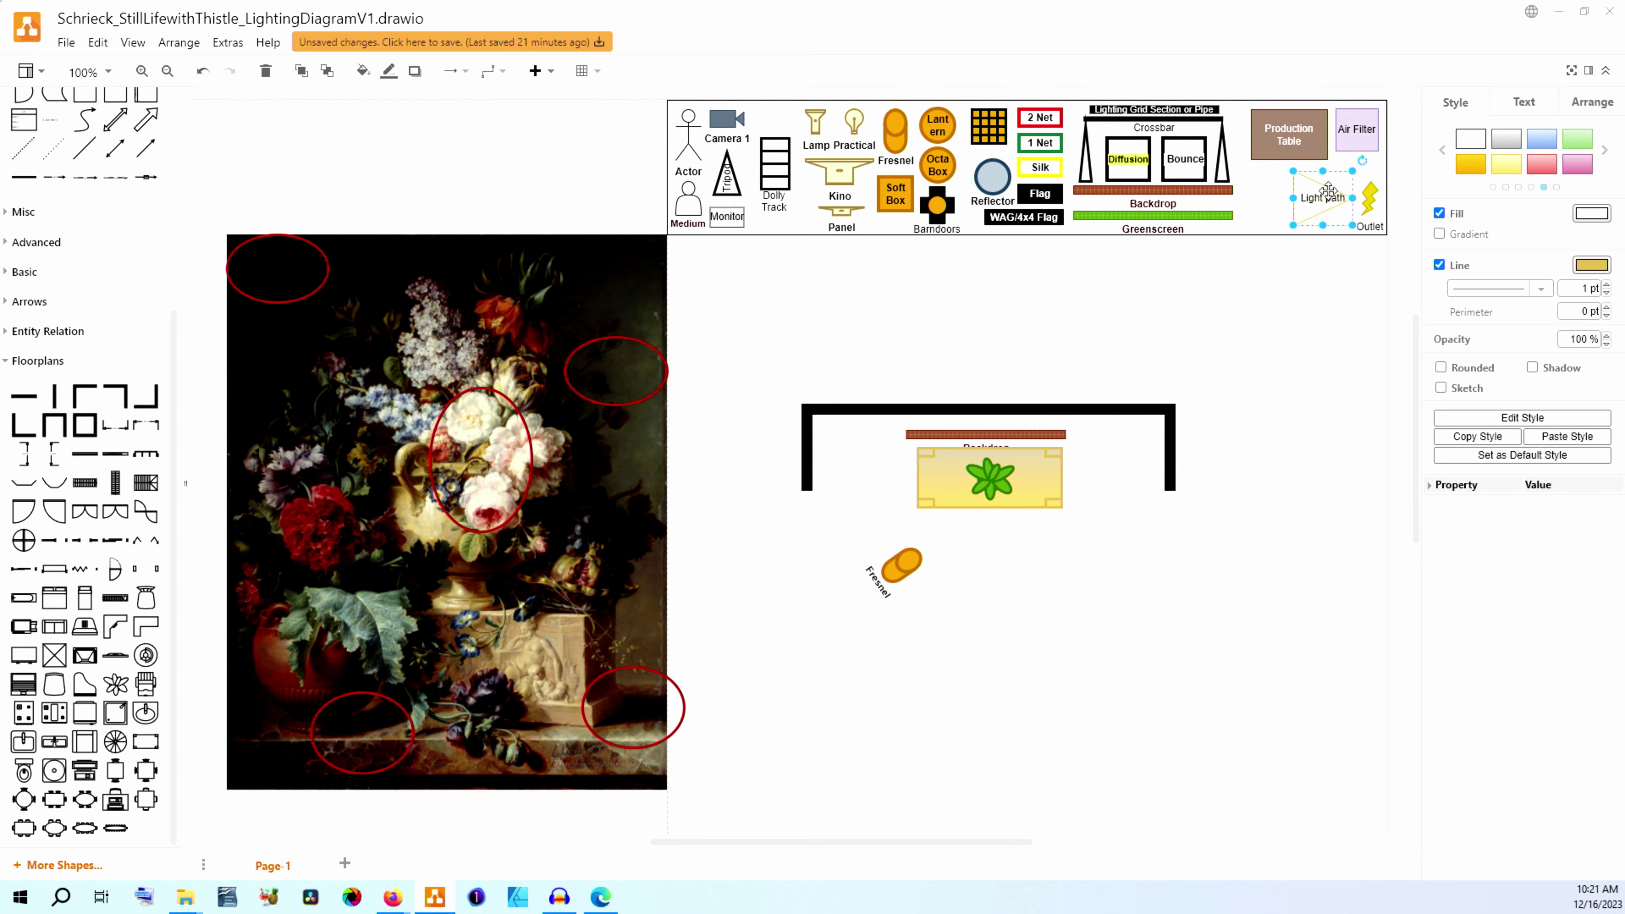
pyautogui.moveTo(1328, 191); pyautogui.dragTo(963, 502)
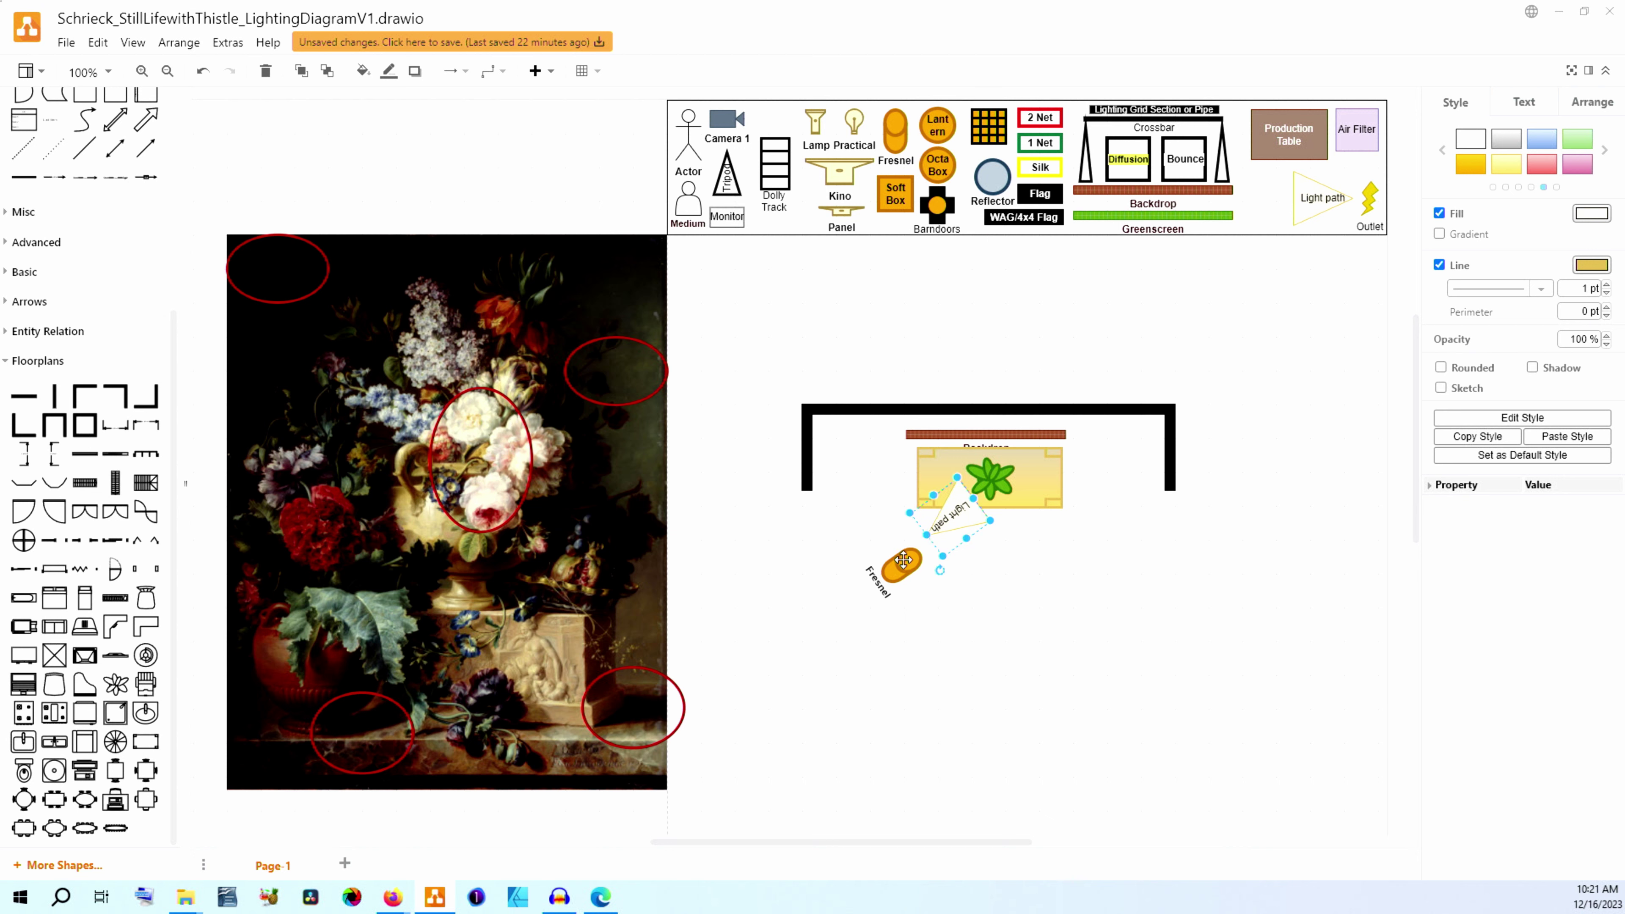
pyautogui.moveTo(904, 553); pyautogui.dragTo(885, 575)
pyautogui.click(942, 522)
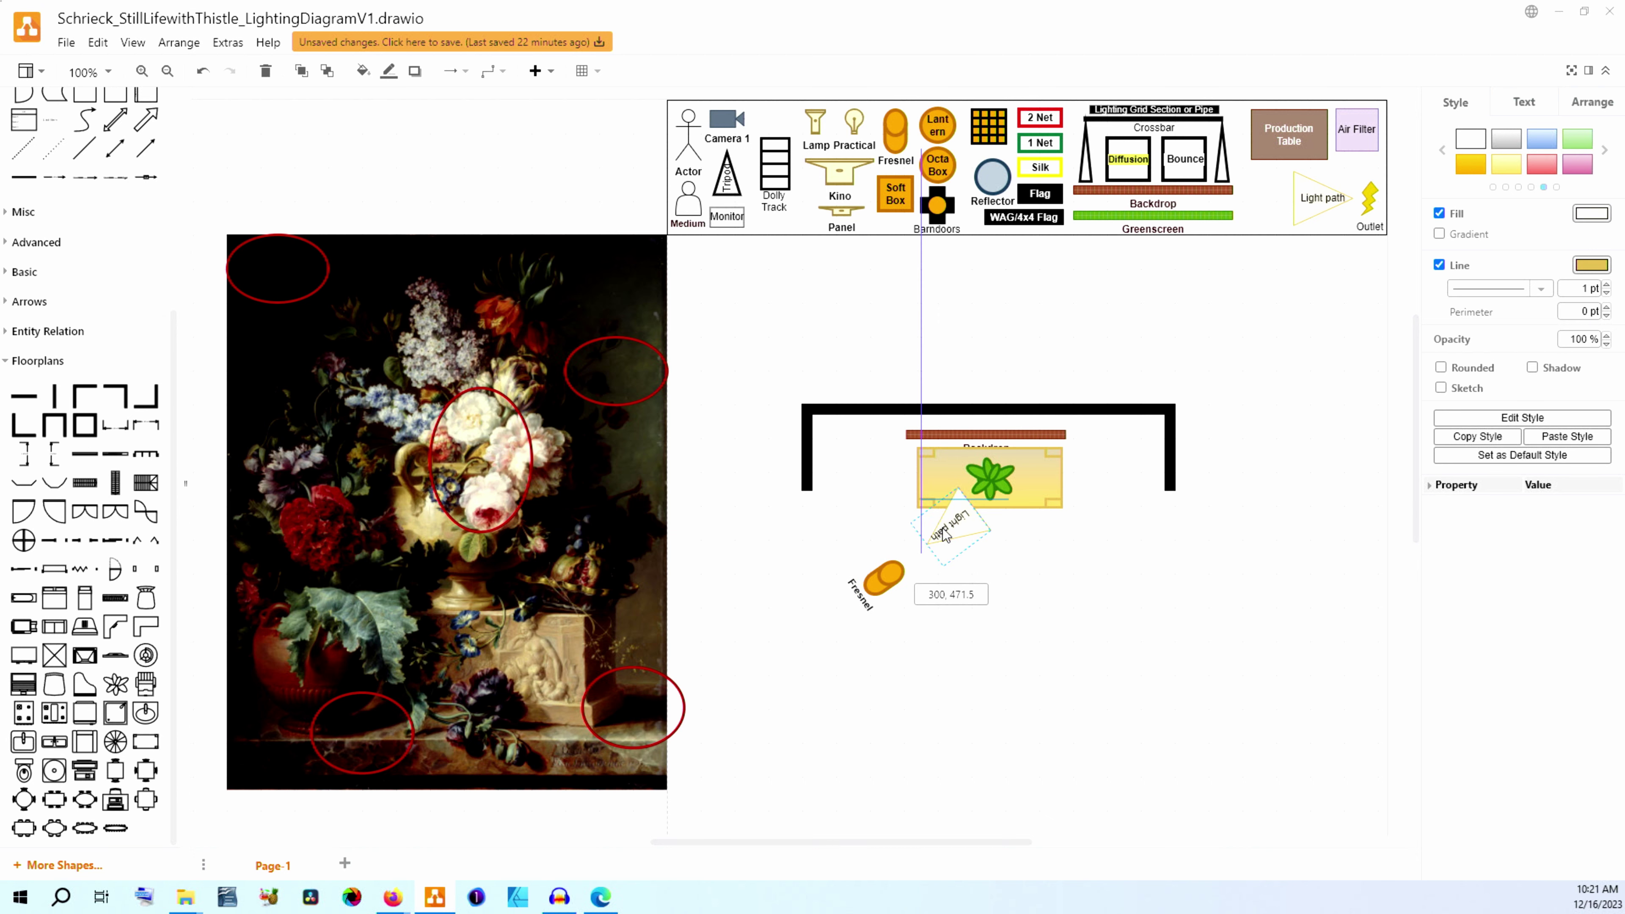
pyautogui.moveTo(967, 208); pyautogui.dragTo(917, 562)
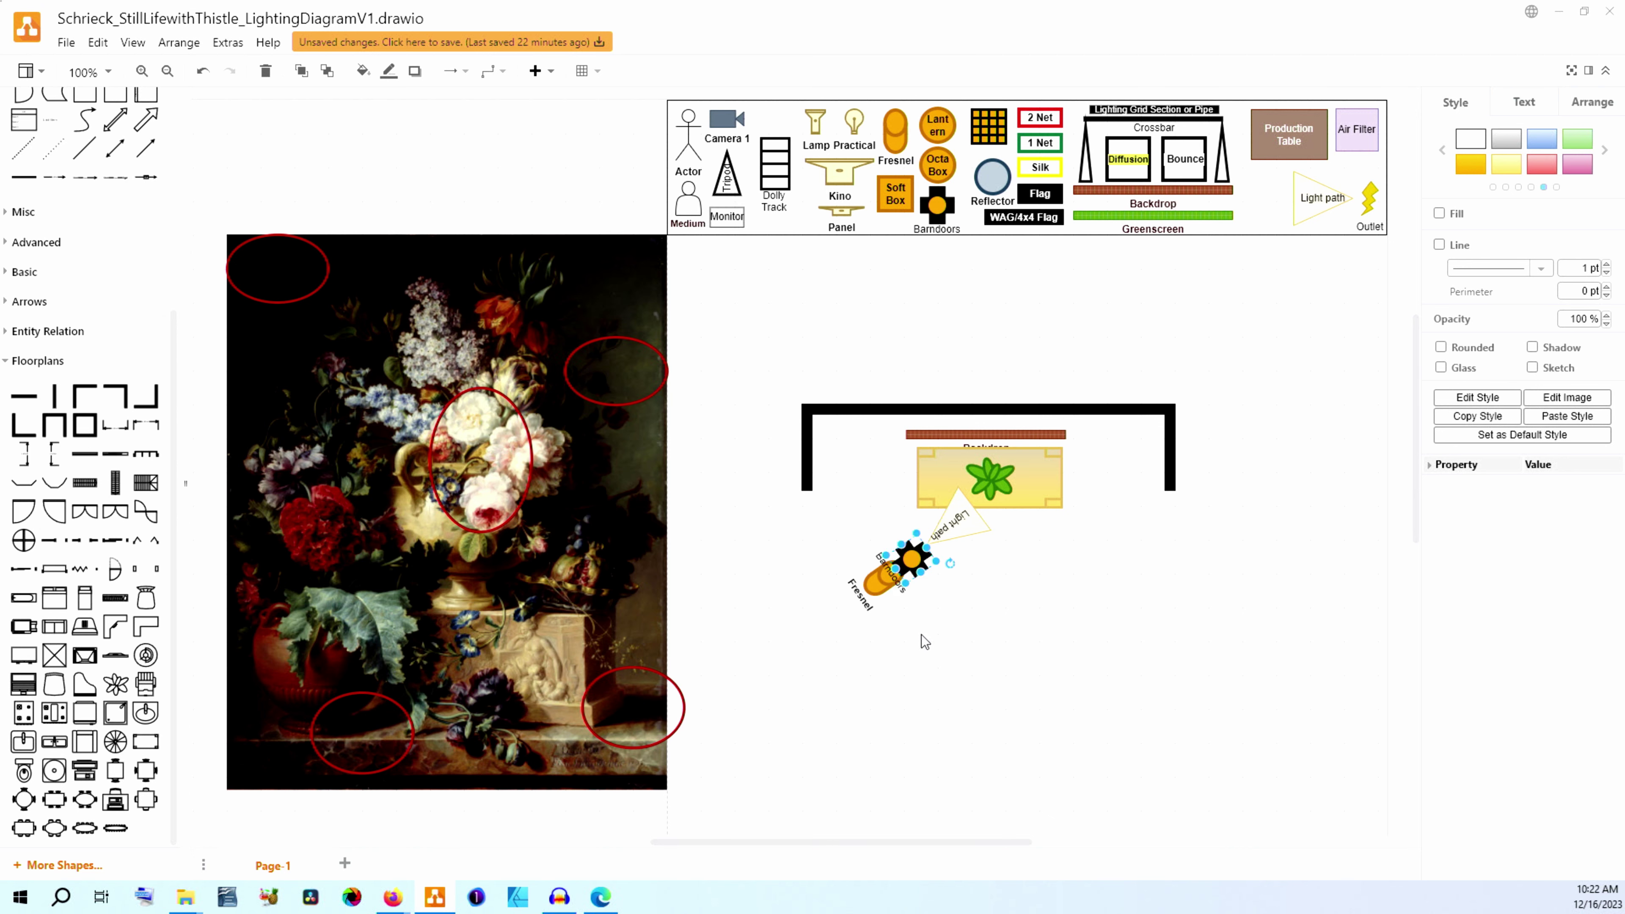
pyautogui.click(889, 631)
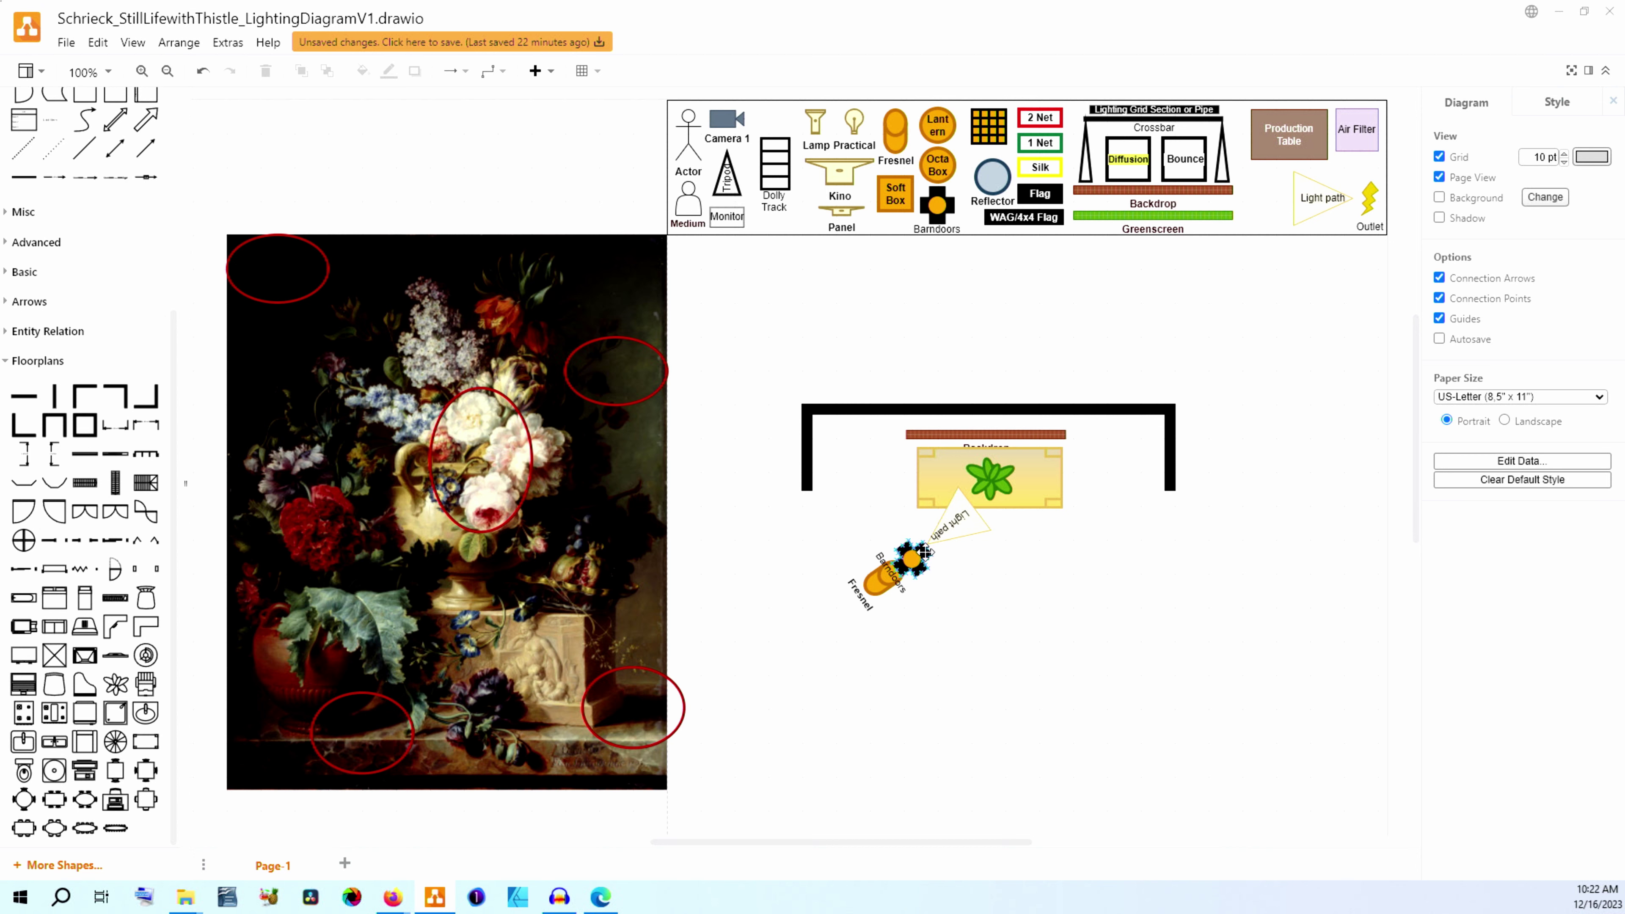
# - Place a Lamp shape beside the Fresnel, then check the painting and its upper-right ellipse
pyautogui.moveTo(815, 122); pyautogui.dragTo(853, 608)
pyautogui.click(920, 656)
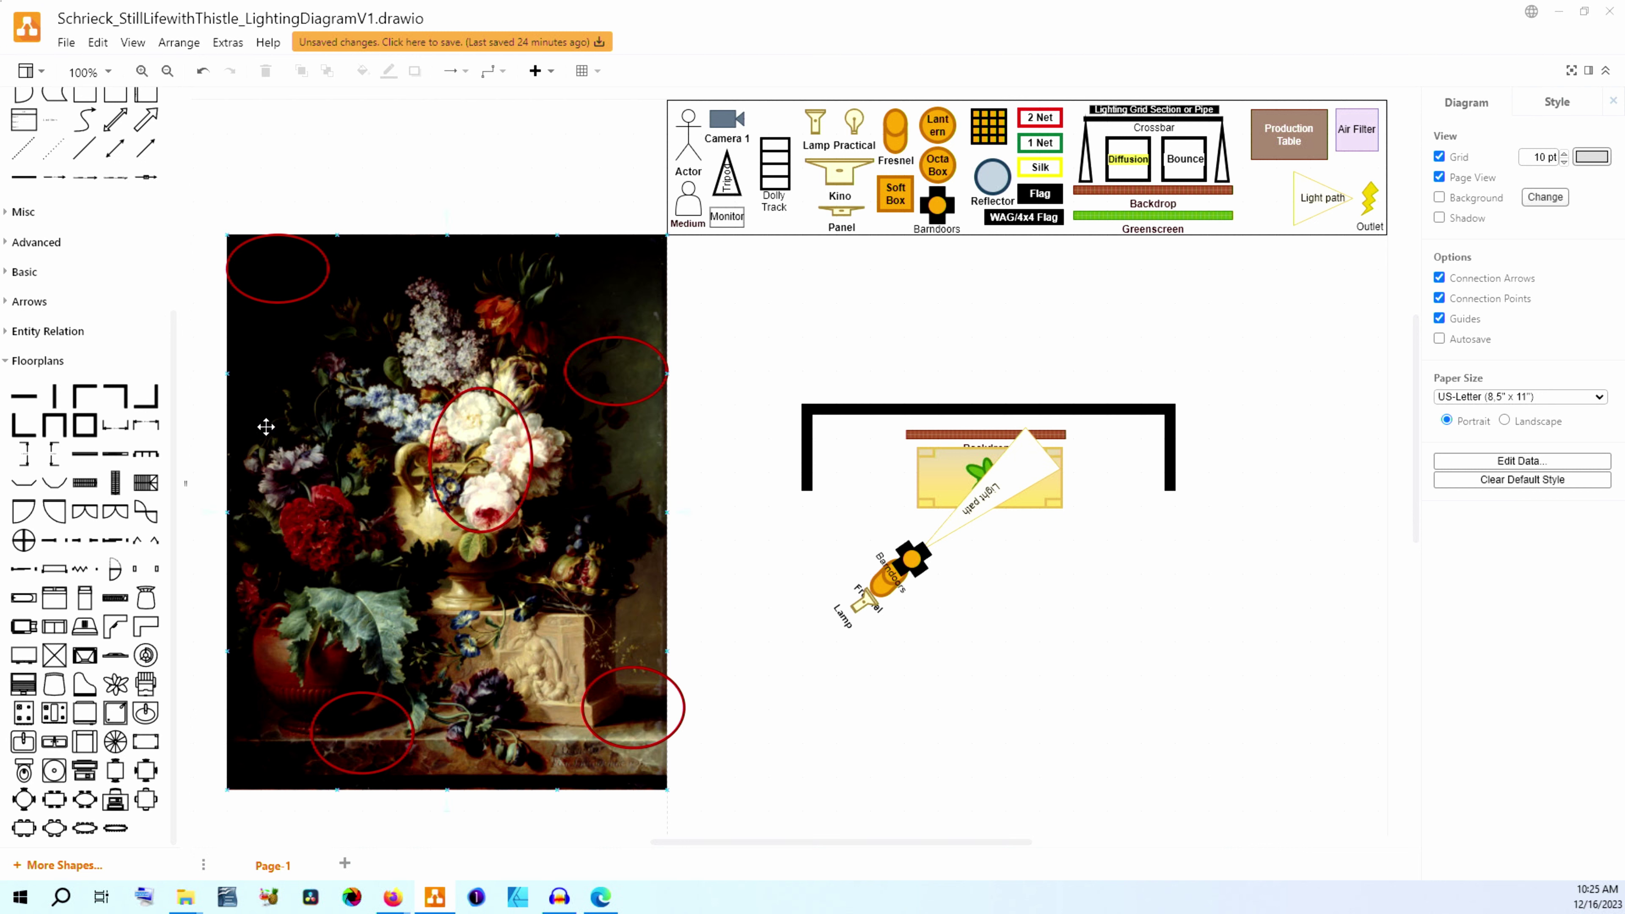
pyautogui.click(392, 260)
pyautogui.click(930, 741)
pyautogui.click(592, 387)
pyautogui.click(704, 500)
pyautogui.click(543, 370)
pyautogui.click(559, 389)
pyautogui.click(385, 503)
pyautogui.click(740, 134)
# - Put Camera 1 below the table right of the Fresnel, nudged slightly upward
pyautogui.moveTo(740, 134); pyautogui.dragTo(960, 583)
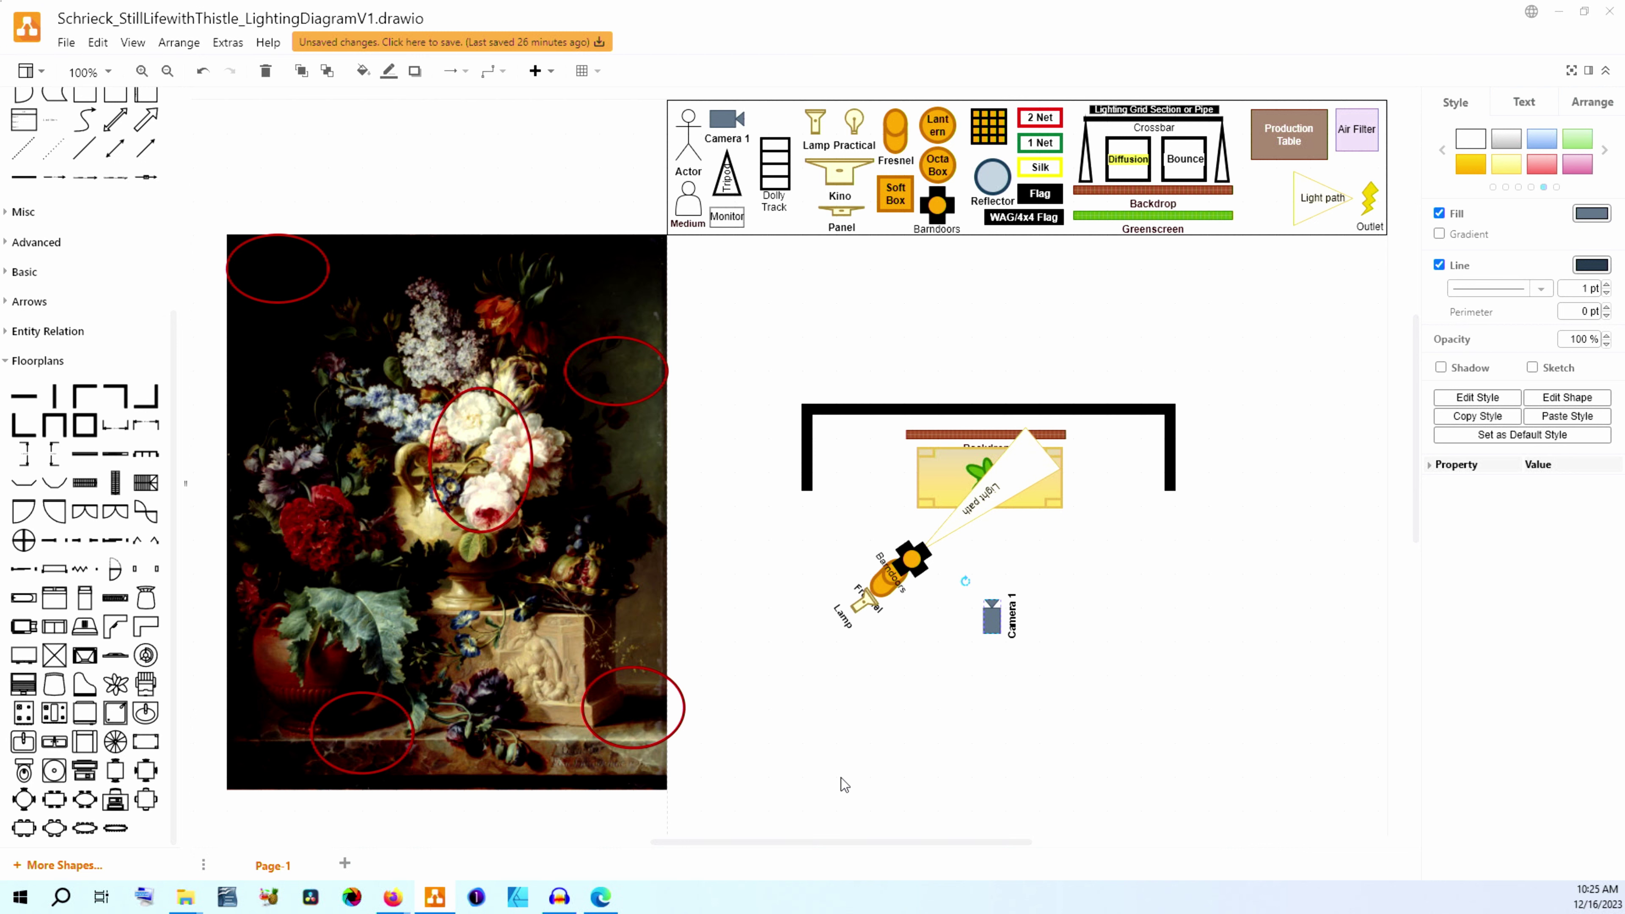
pyautogui.moveTo(991, 616); pyautogui.dragTo(992, 608)
pyautogui.click(1043, 483)
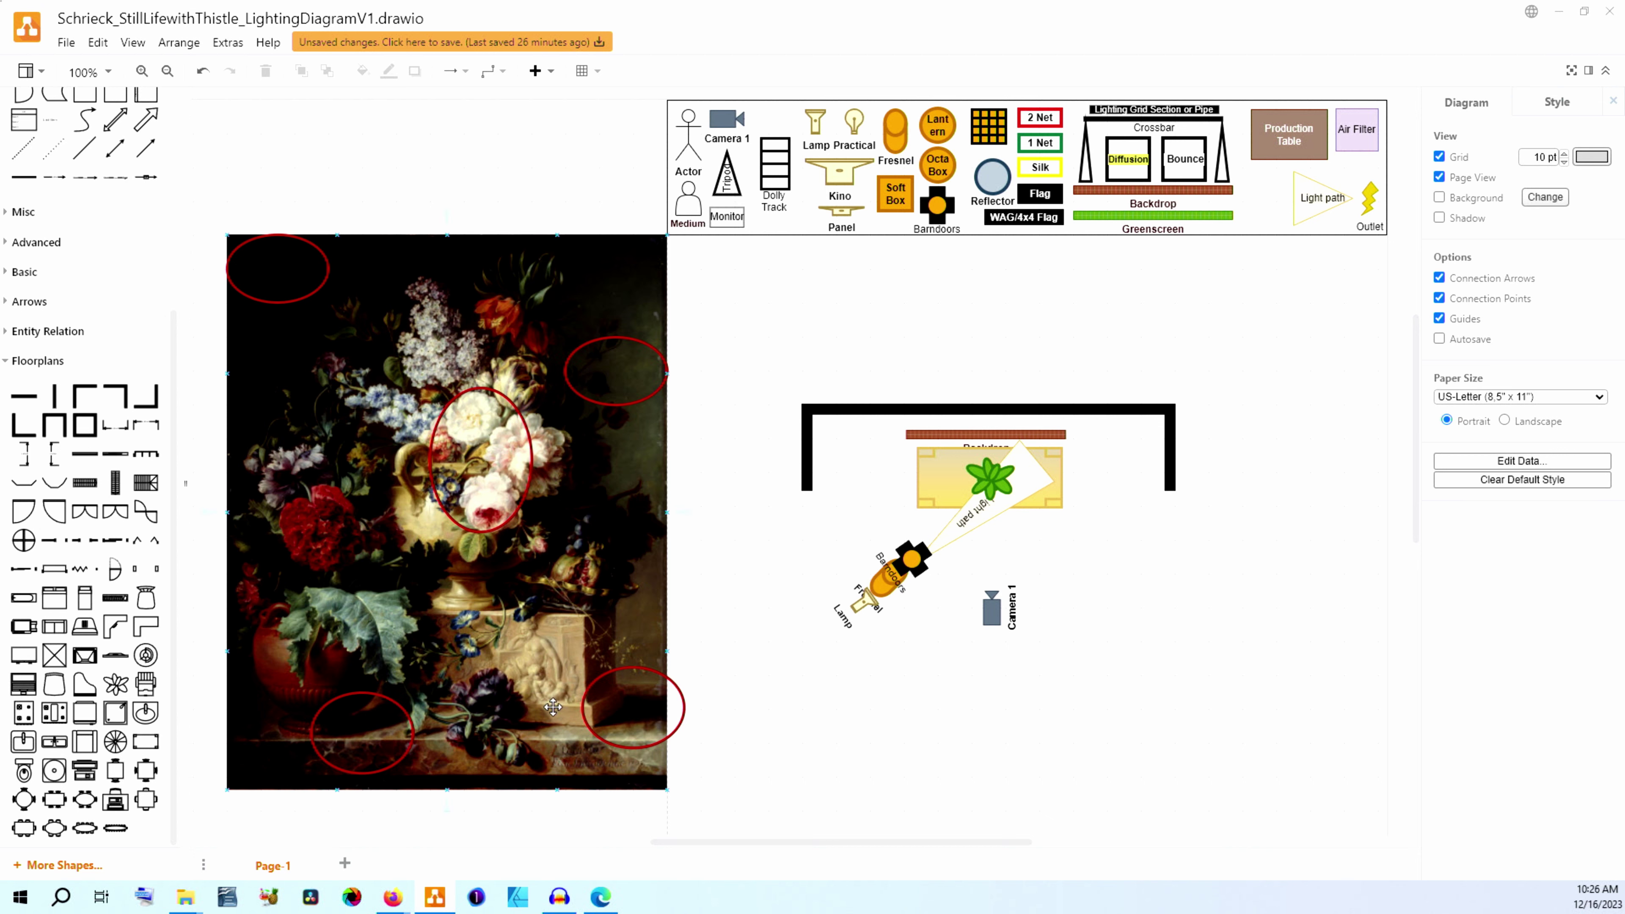
# - Select the Light path triangle over the plant, then deselect it
pyautogui.click(1041, 460)
pyautogui.click(1152, 573)
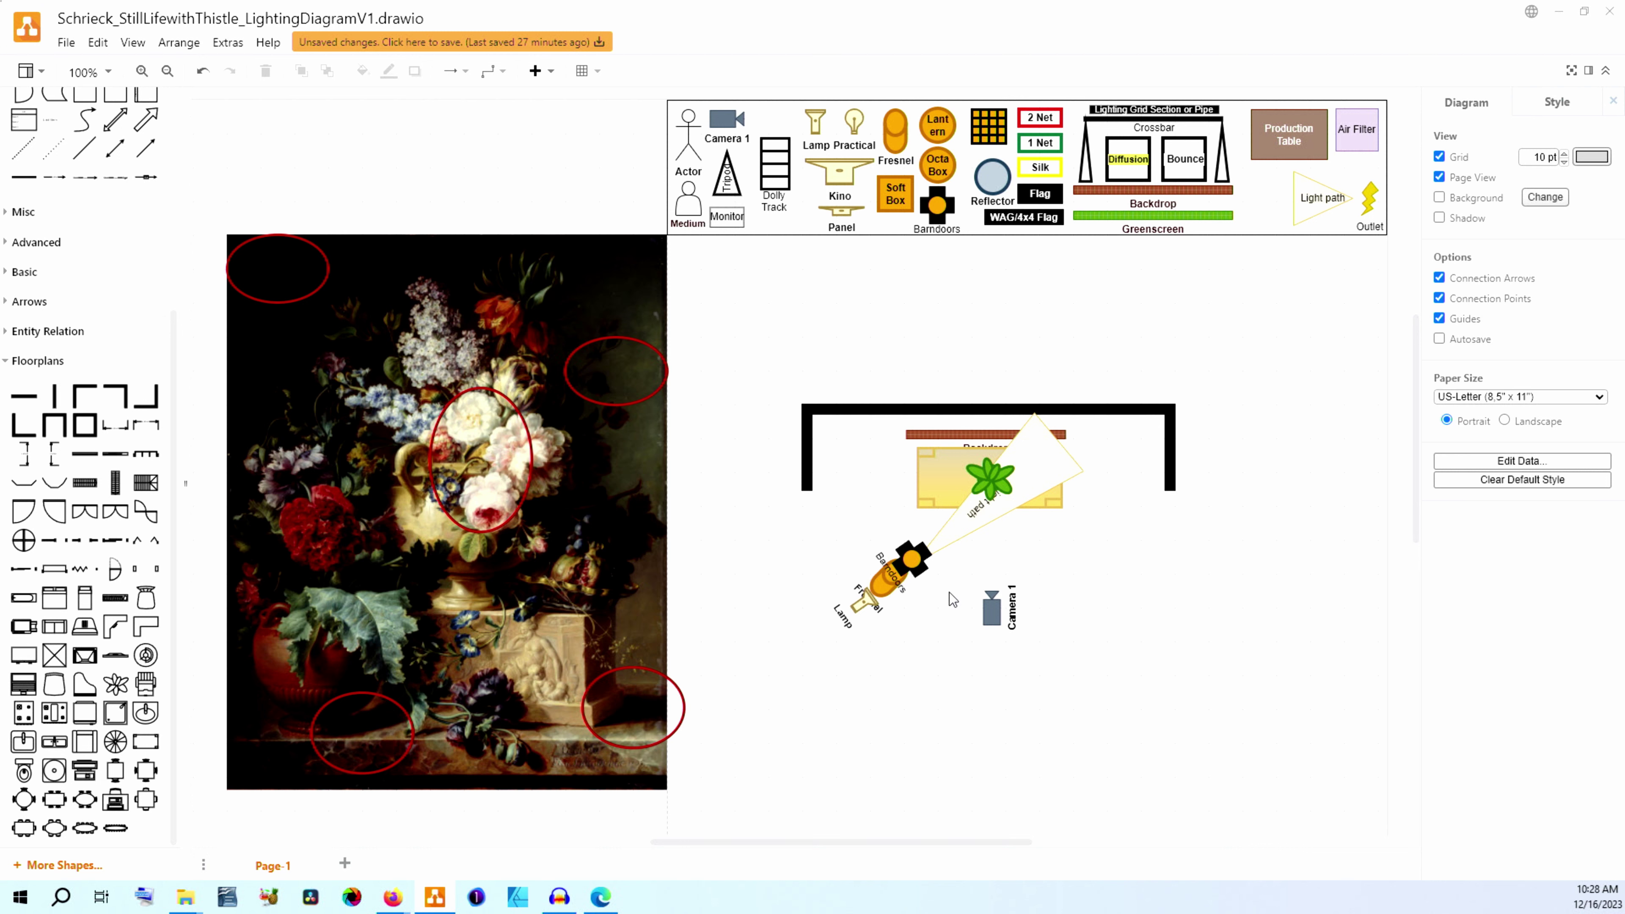
# - Drag a copy of the legend's Lantern onto the floor plan, right of the table and above Camera 1
pyautogui.click(583, 522)
pyautogui.click(759, 597)
pyautogui.click(940, 126)
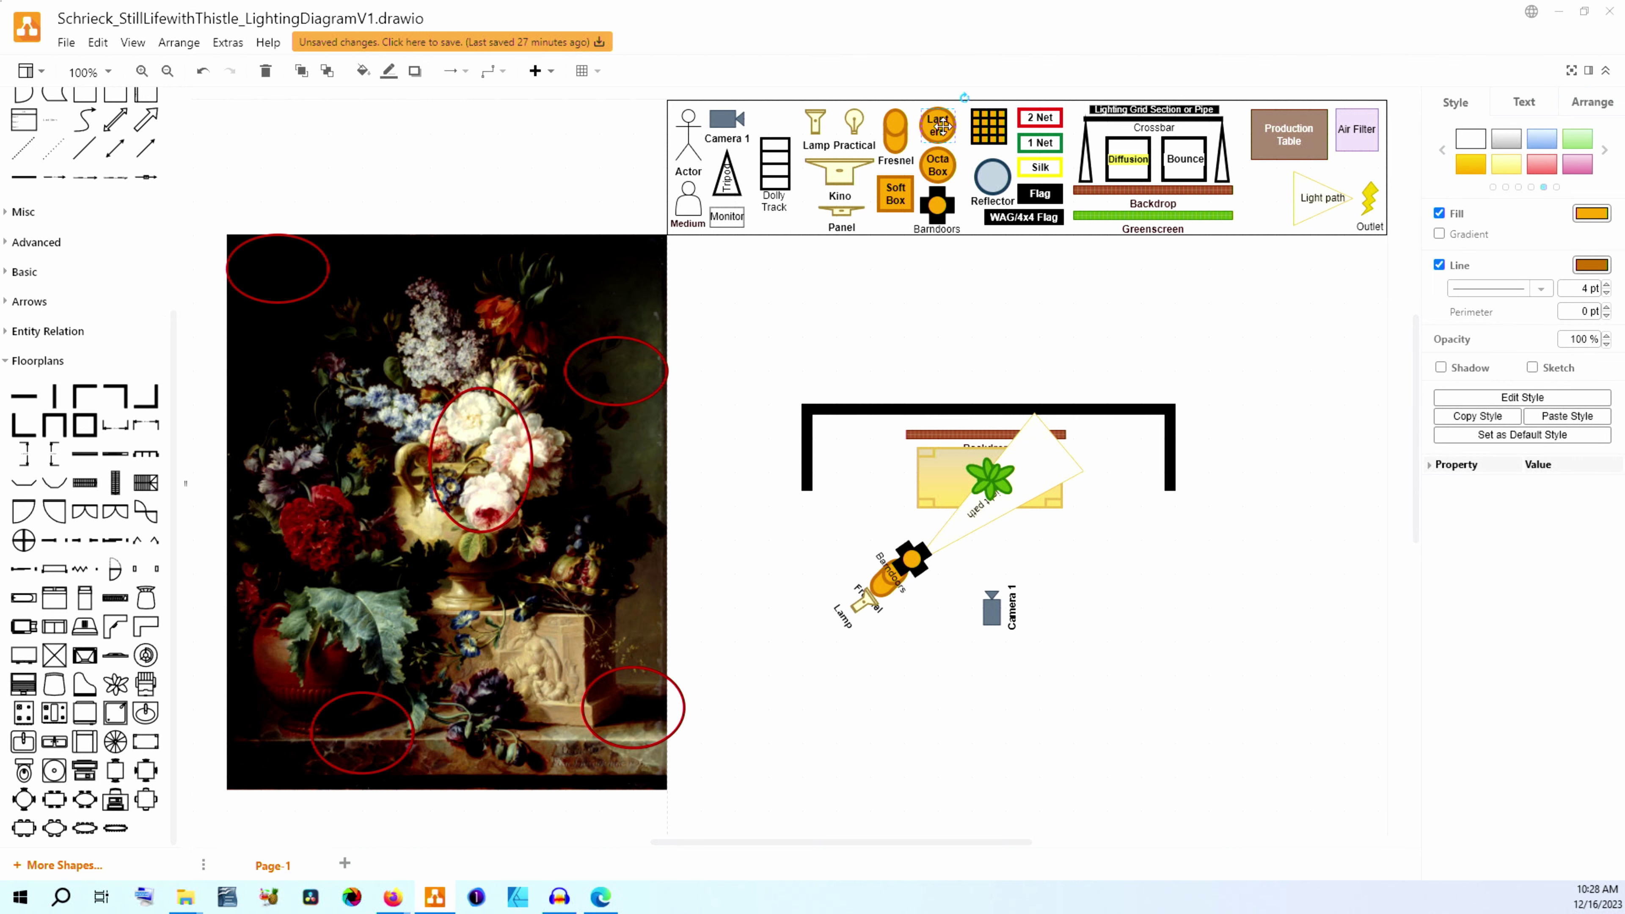
pyautogui.moveTo(942, 126); pyautogui.dragTo(1081, 557)
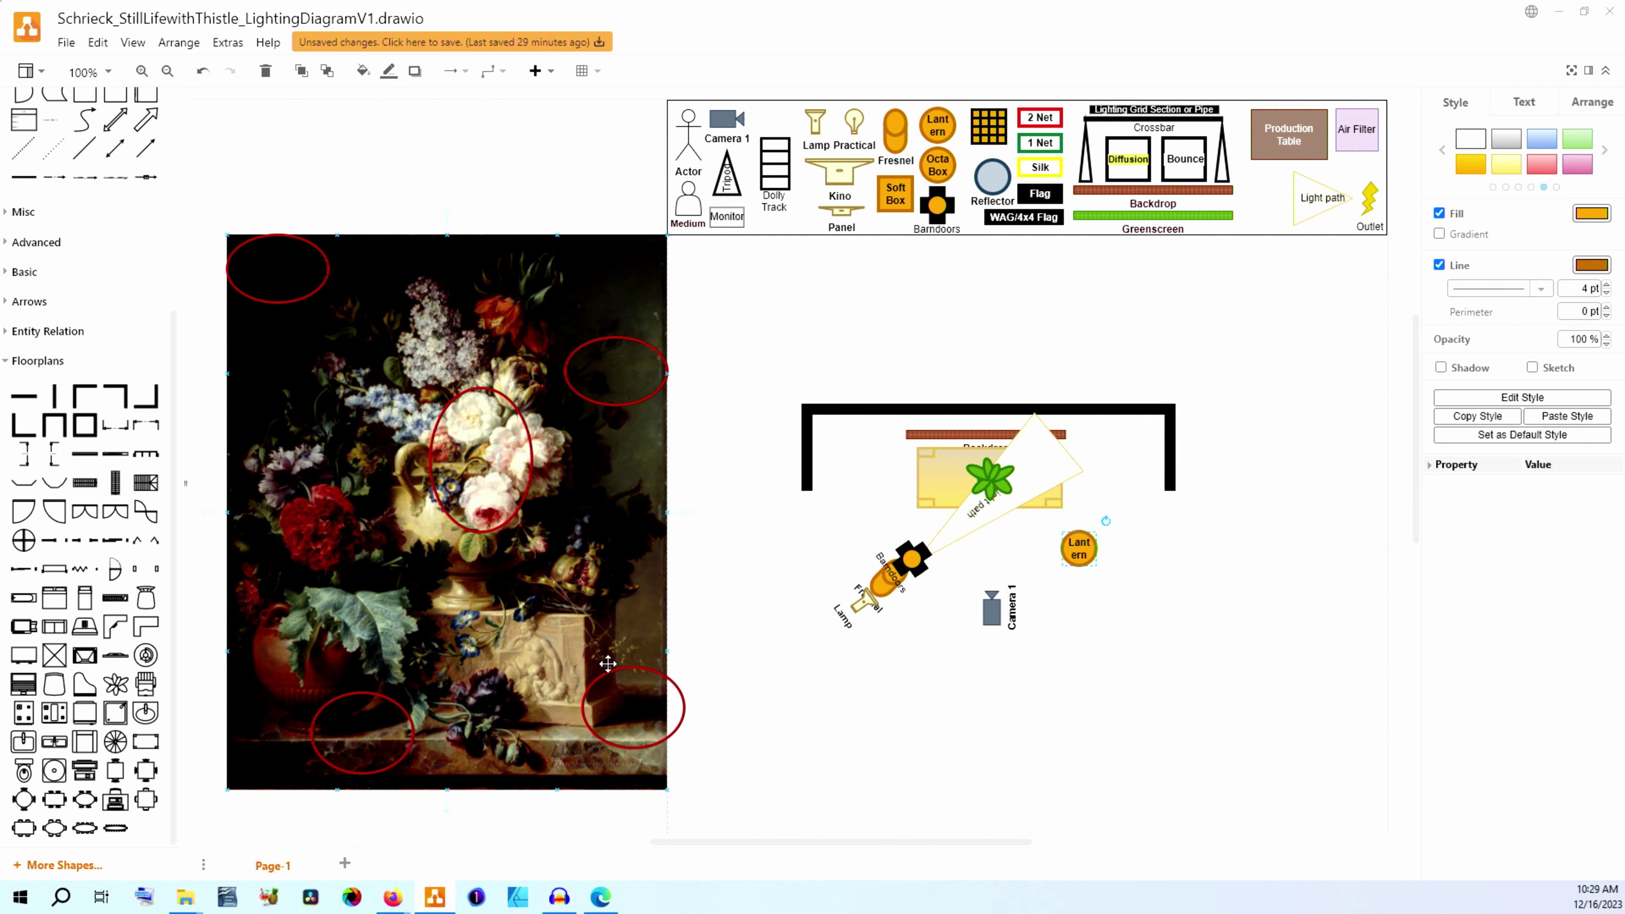
# - Nudge the Lantern fill light slightly upward, keeping it right of the still-life table
pyautogui.click(637, 710)
pyautogui.click(552, 720)
pyautogui.click(1082, 557)
pyautogui.moveTo(1081, 557); pyautogui.dragTo(1080, 549)
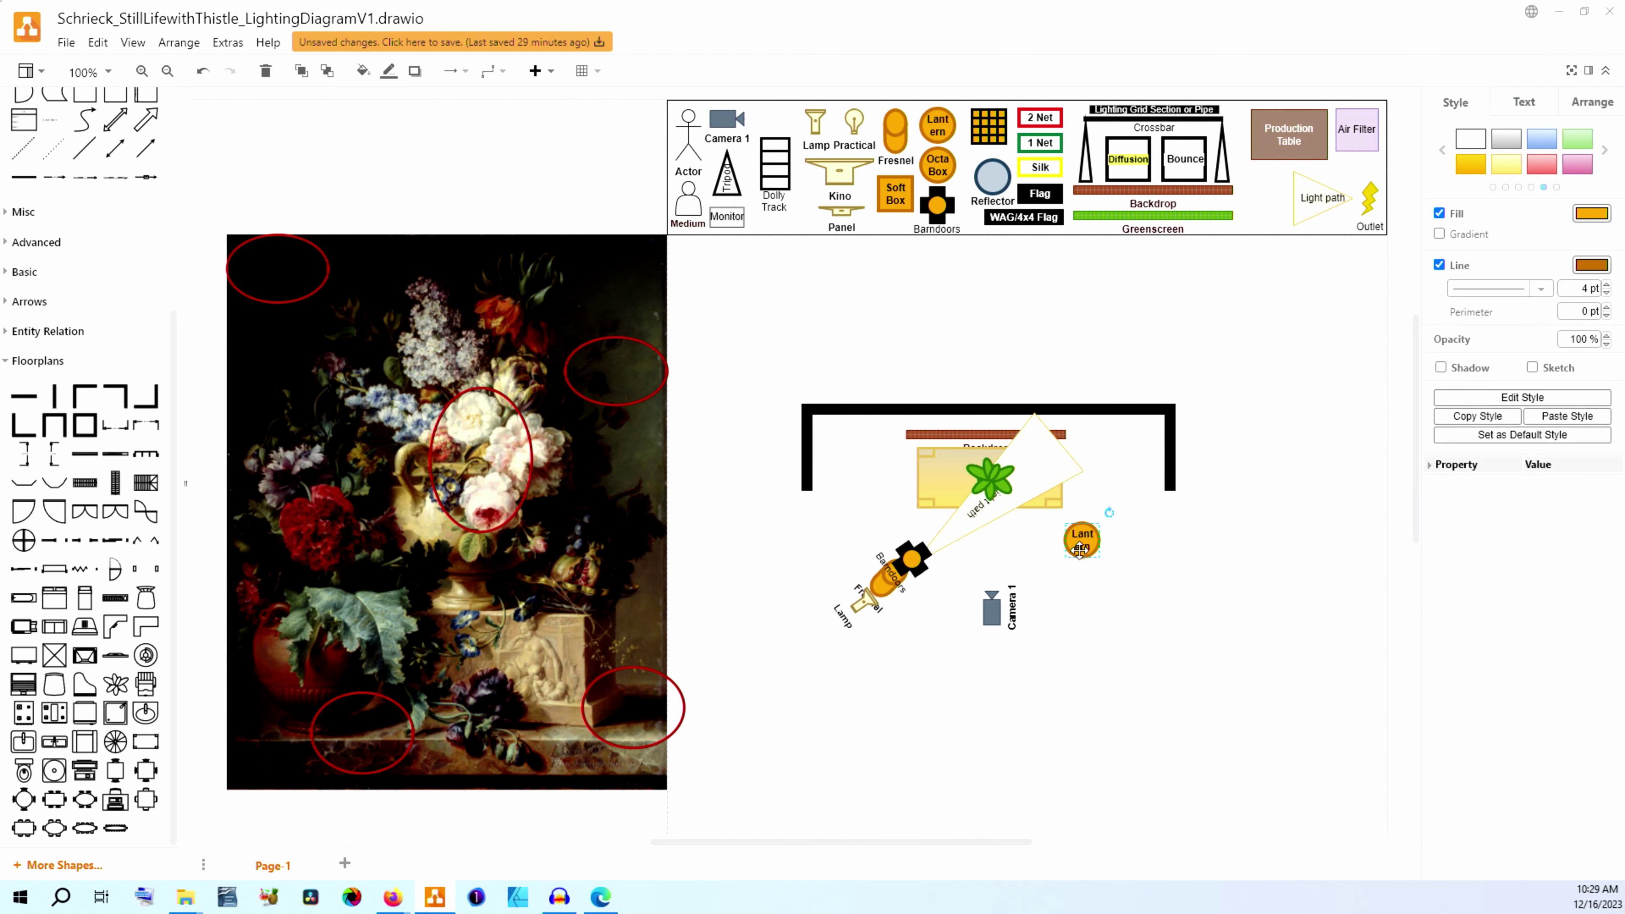